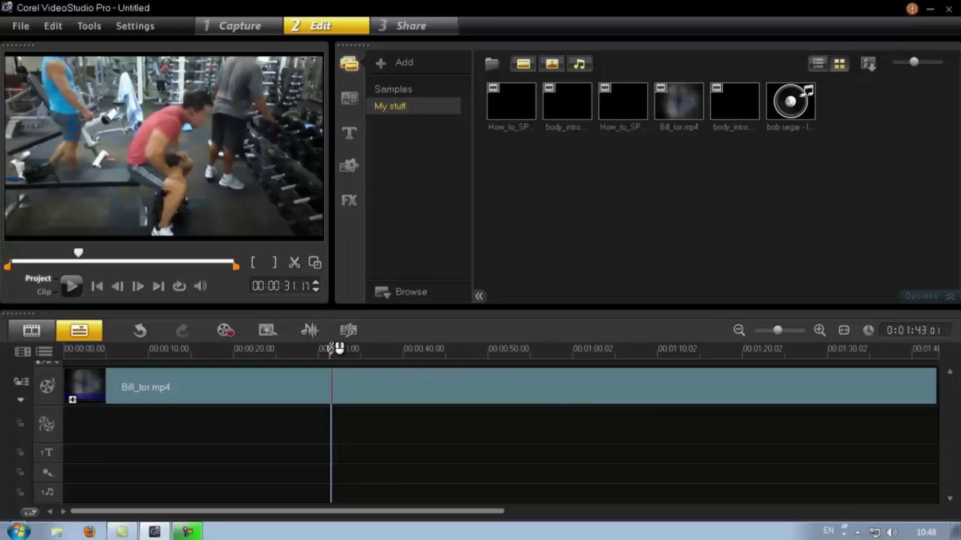
Step: Preview the gym footage, then set Bill_tor.mp4's overall volume with the Sound Mixer slider
{"action": "left_click_drag", "start_coordinate": [335, 348], "coordinate": [71, 349]}
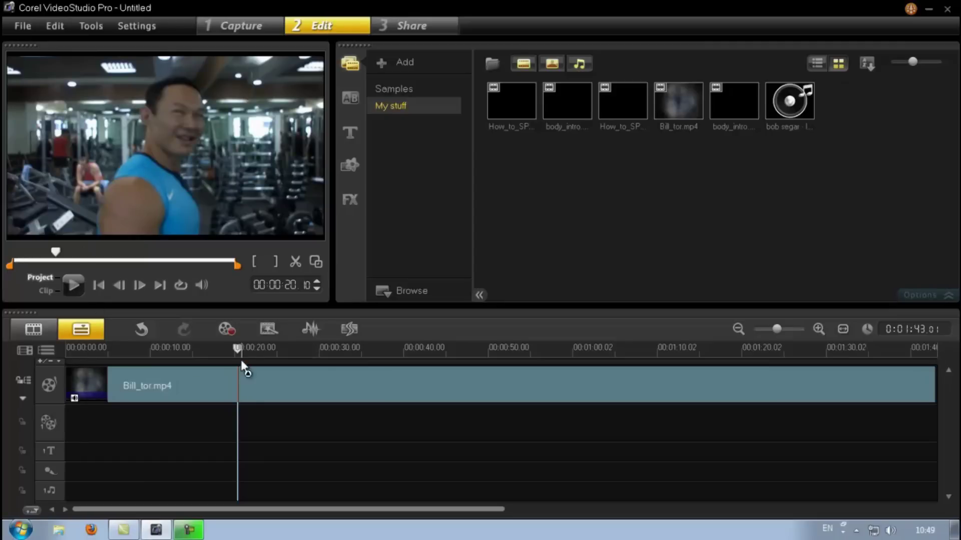
{"action": "left_click_drag", "start_coordinate": [240, 349], "coordinate": [98, 356]}
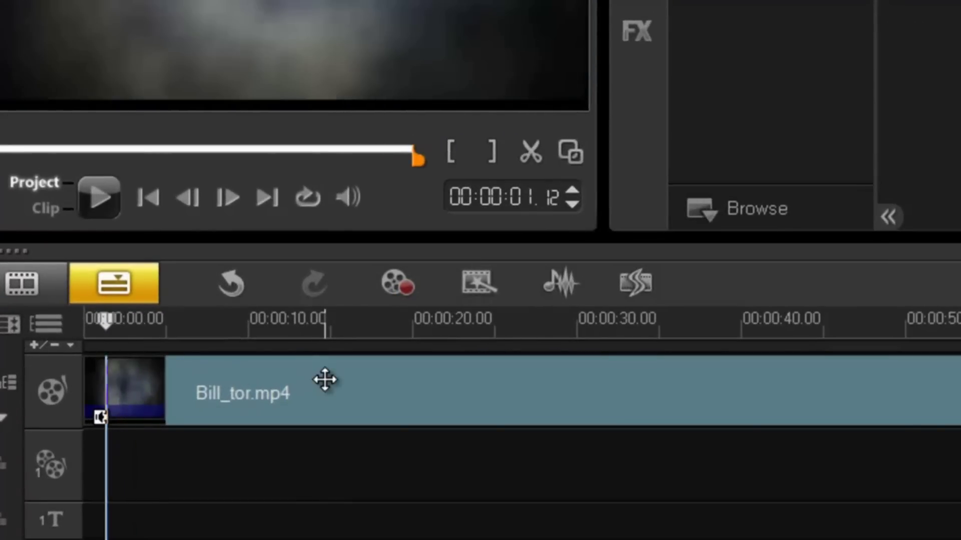
{"action": "left_click", "coordinate": [558, 280]}
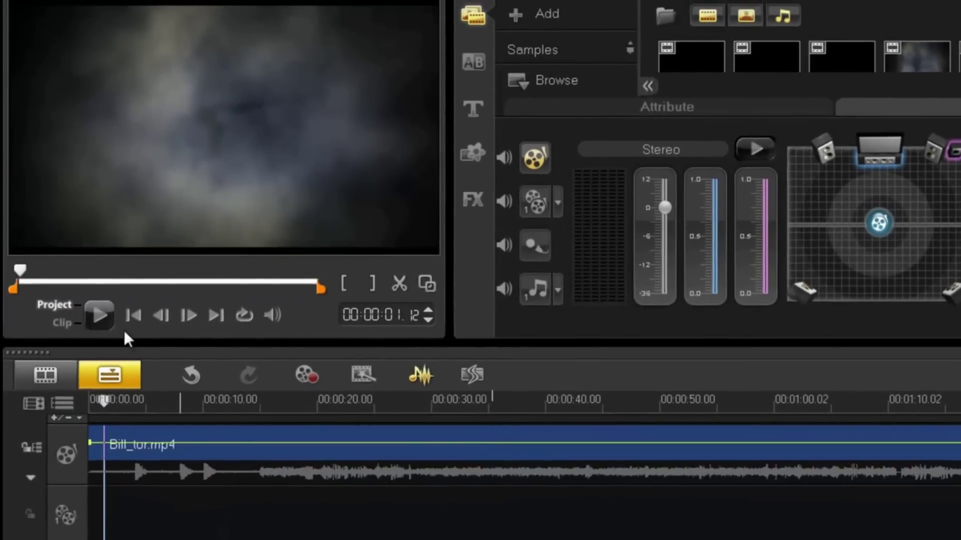
{"action": "left_click", "coordinate": [136, 316]}
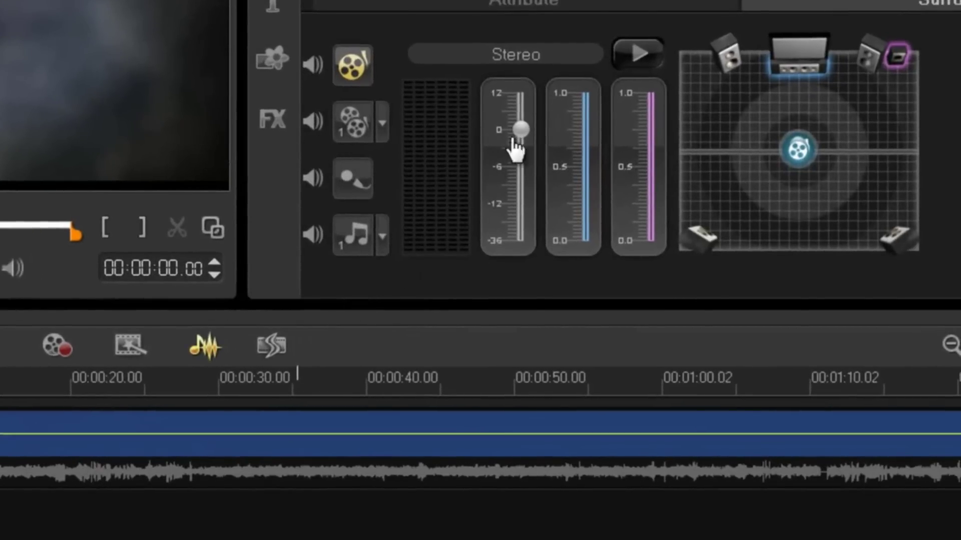
{"action": "mouse_move", "coordinate": [519, 133]}
{"action": "left_mouse_down"}
{"action": "mouse_move", "coordinate": [521, 220]}
{"action": "mouse_move", "coordinate": [520, 123]}
{"action": "left_mouse_up"}
{"action": "left_click_drag", "start_coordinate": [519, 155], "coordinate": [521, 119]}
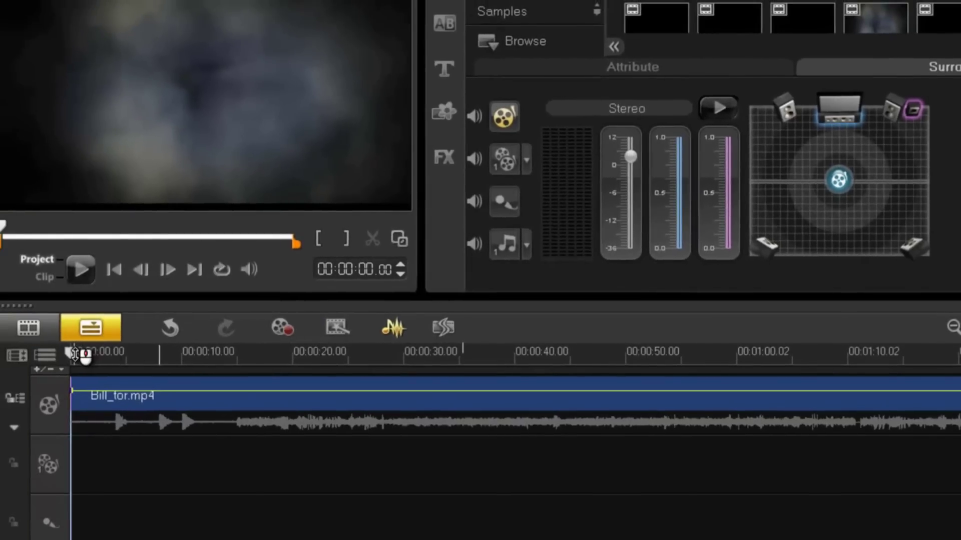
{"action": "left_click_drag", "start_coordinate": [75, 355], "coordinate": [239, 359]}
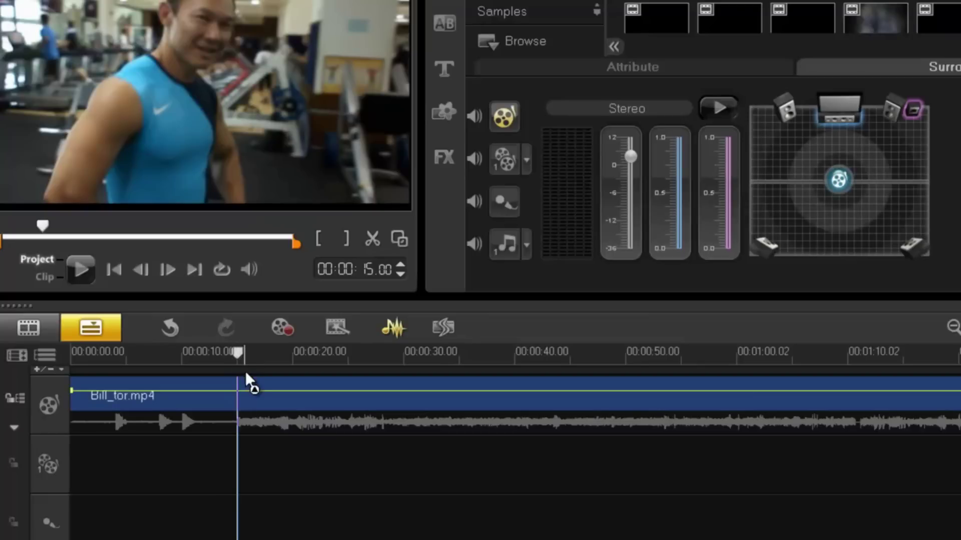
Step: Add three volume control points along Bill_tor.mp4 and adjust their timing and levels
{"action": "left_click", "coordinate": [45, 277]}
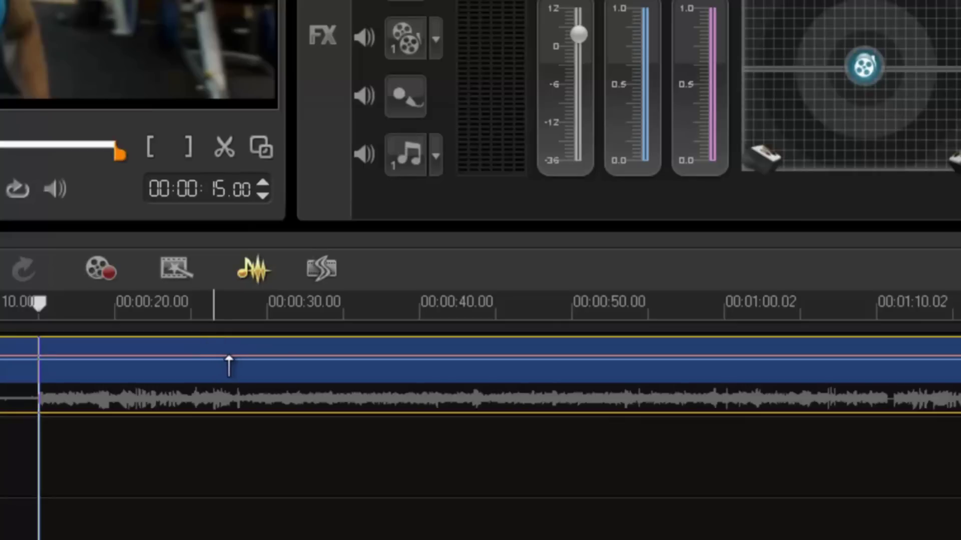
{"action": "left_click", "coordinate": [365, 357]}
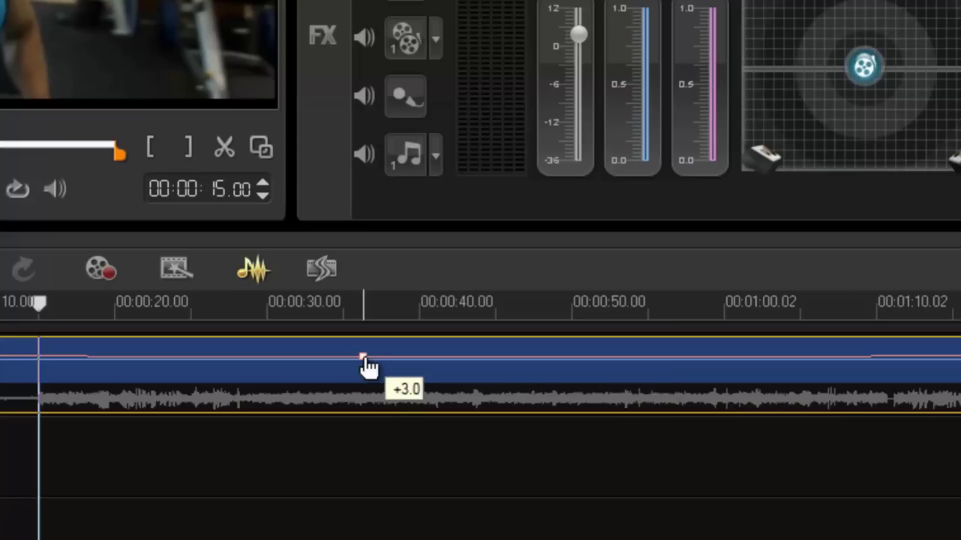
{"action": "left_click", "coordinate": [672, 356]}
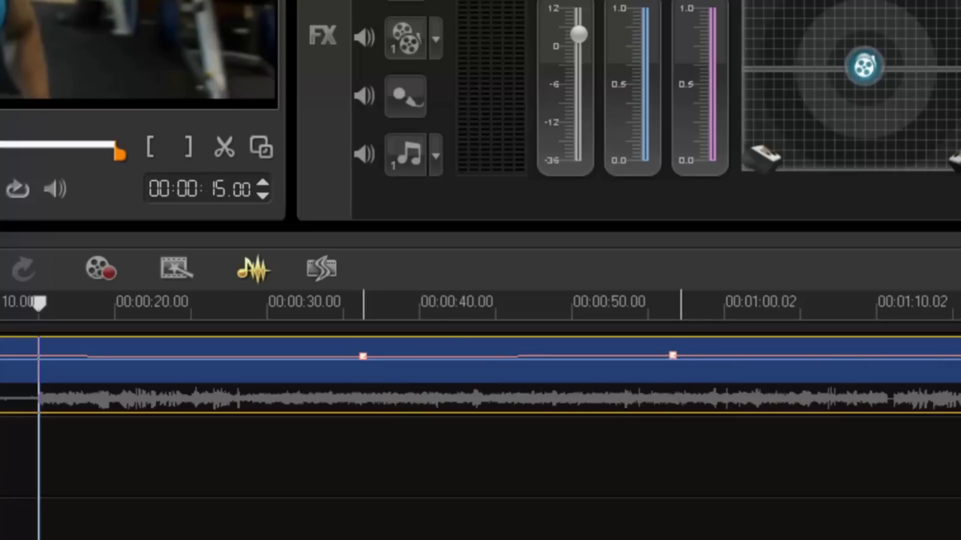
{"action": "left_click", "coordinate": [241, 359]}
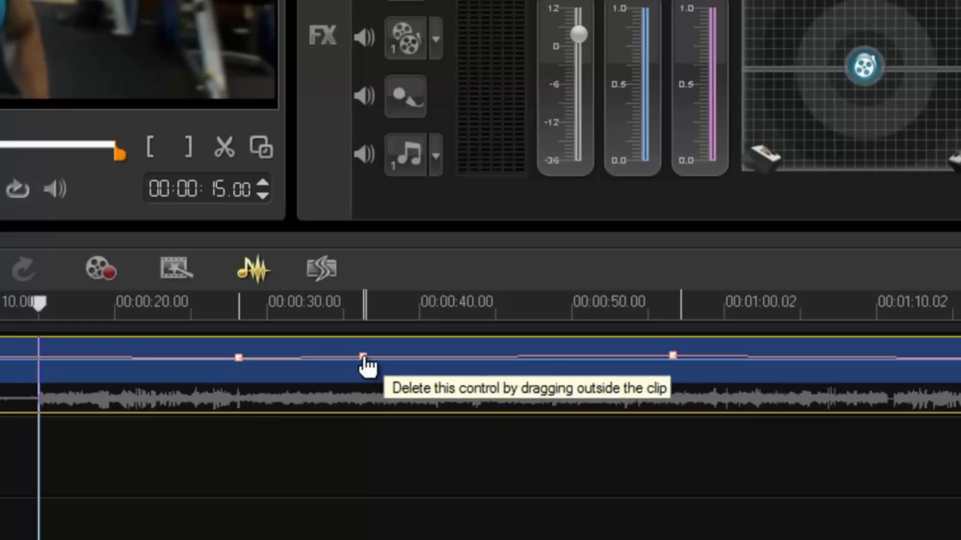
{"action": "left_click_drag", "start_coordinate": [363, 358], "coordinate": [421, 360]}
{"action": "mouse_move", "coordinate": [238, 358]}
{"action": "left_mouse_down"}
{"action": "mouse_move", "coordinate": [207, 365]}
{"action": "mouse_move", "coordinate": [231, 360]}
{"action": "left_mouse_up"}
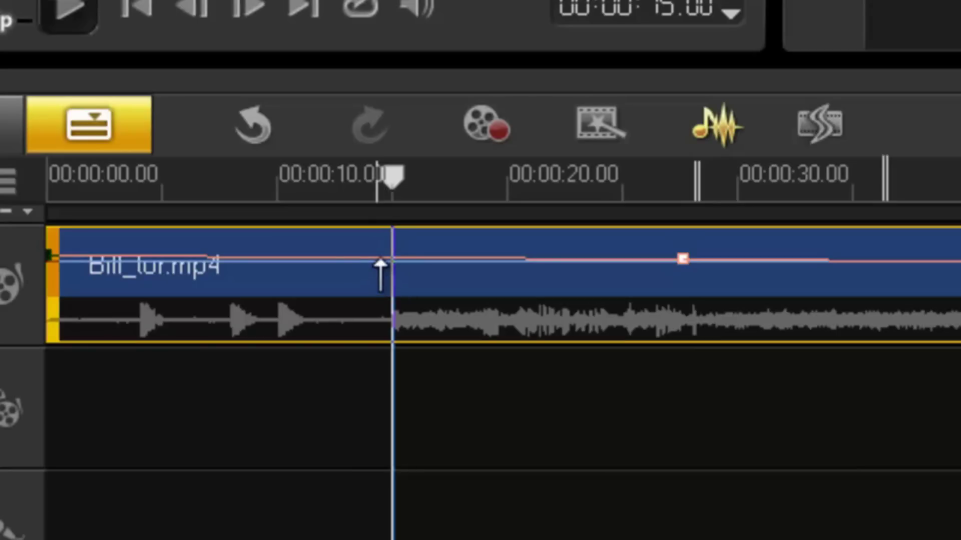
Step: Add keyframes just before 15 s and pull the volume down to -36 for the dip
{"action": "left_click", "coordinate": [376, 257]}
{"action": "left_click_drag", "start_coordinate": [392, 264], "coordinate": [396, 303]}
{"action": "left_click_drag", "start_coordinate": [396, 181], "coordinate": [223, 217]}
{"action": "left_click_drag", "start_coordinate": [242, 175], "coordinate": [396, 188]}
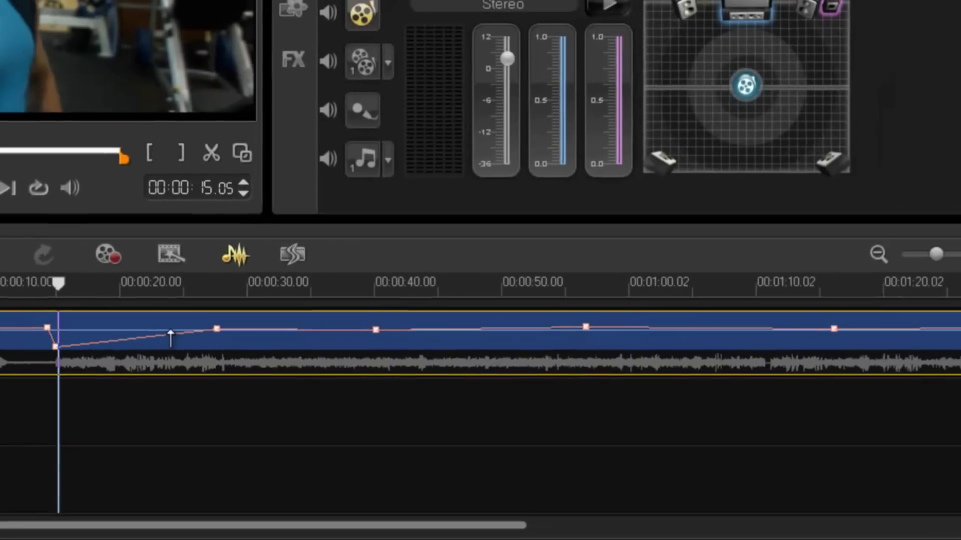
{"action": "left_click", "coordinate": [601, 277]}
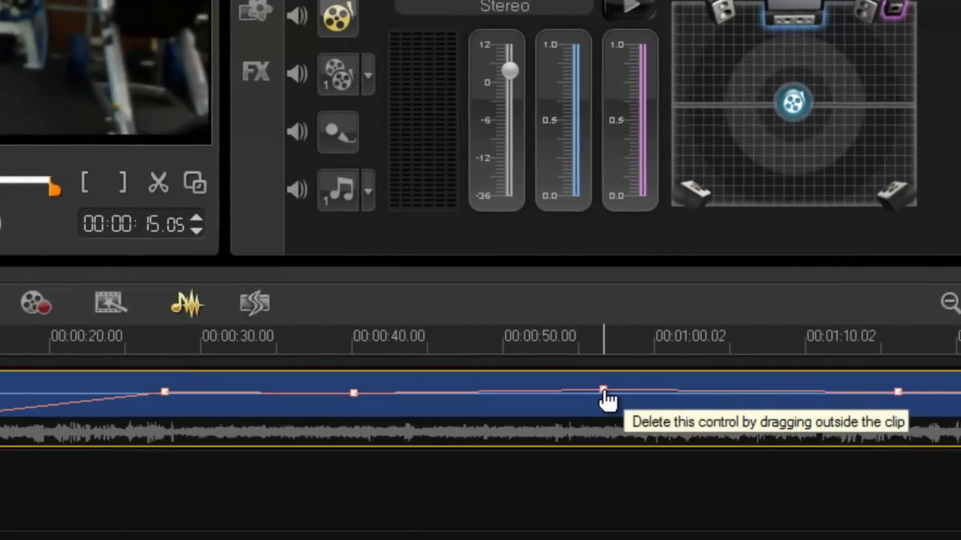
Step: Delete every volume keyframe from Bill_tor.mp4, leaving a flat volume line
{"action": "left_click", "coordinate": [603, 391]}
{"action": "left_click_drag", "start_coordinate": [604, 392], "coordinate": [635, 280]}
{"action": "left_click_drag", "start_coordinate": [900, 398], "coordinate": [902, 297]}
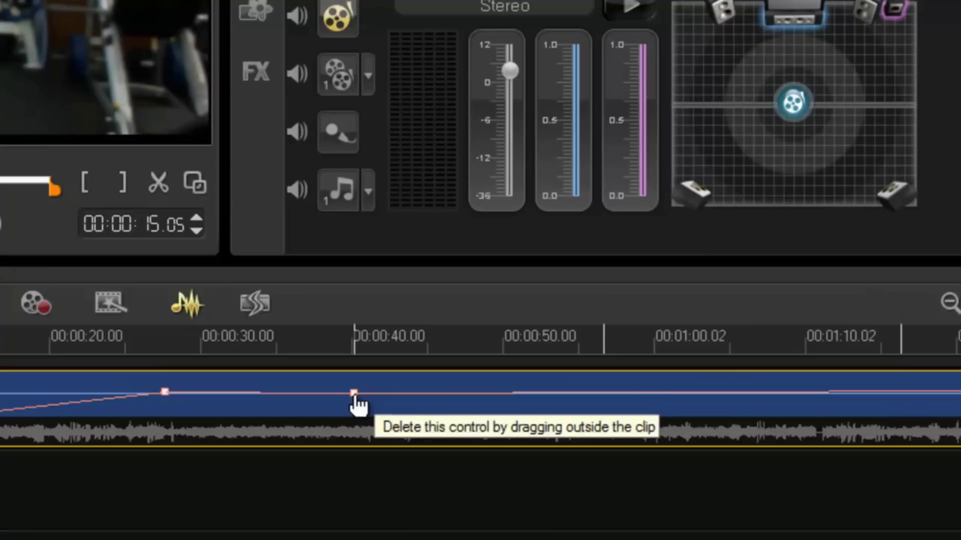
{"action": "left_click_drag", "start_coordinate": [355, 397], "coordinate": [360, 298]}
{"action": "left_click_drag", "start_coordinate": [170, 405], "coordinate": [195, 355]}
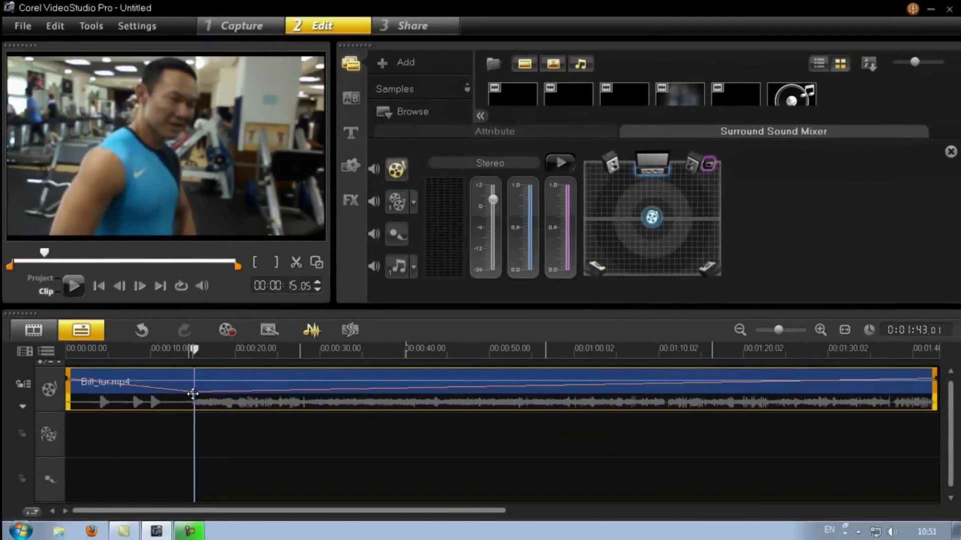
{"action": "left_click_drag", "start_coordinate": [192, 394], "coordinate": [203, 357]}
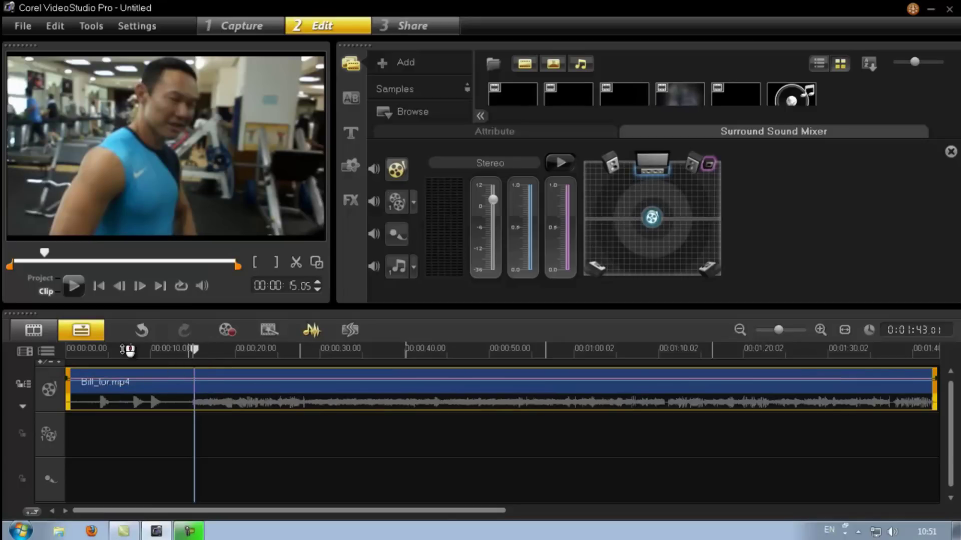
Step: Lower the clip's mixer volume to -1.7 and nudge the sound position near centre
{"action": "left_click", "coordinate": [36, 279]}
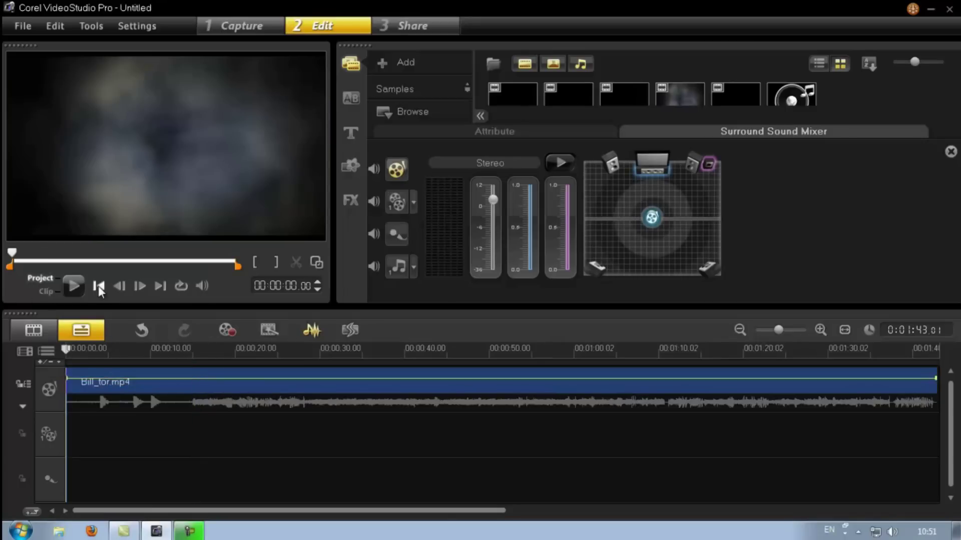
{"action": "left_click_drag", "start_coordinate": [493, 200], "coordinate": [501, 220]}
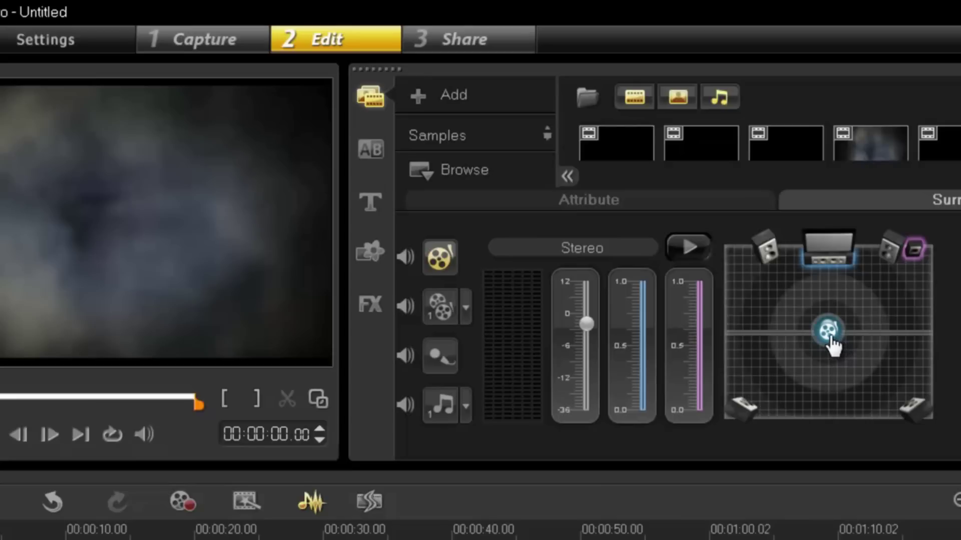
{"action": "mouse_move", "coordinate": [832, 337]}
{"action": "left_mouse_down"}
{"action": "mouse_move", "coordinate": [809, 340]}
{"action": "mouse_move", "coordinate": [943, 342]}
{"action": "mouse_move", "coordinate": [786, 343]}
{"action": "mouse_move", "coordinate": [876, 341]}
{"action": "mouse_move", "coordinate": [831, 341]}
{"action": "left_mouse_up"}
Step: Enable 5.1 Surround in Settings and pan the sound toward the rear speakers
{"action": "left_click", "coordinate": [45, 40]}
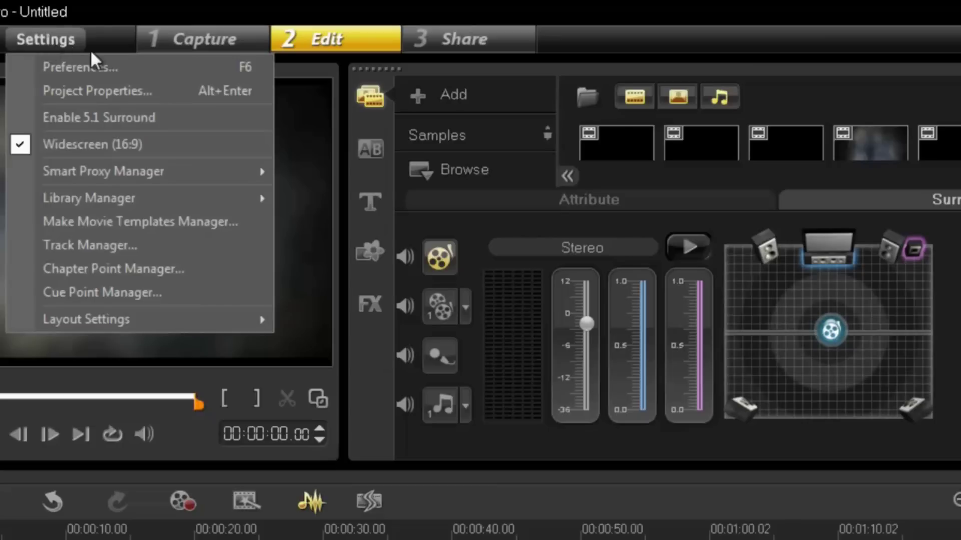
{"action": "left_click", "coordinate": [112, 120]}
{"action": "left_click", "coordinate": [537, 441]}
{"action": "mouse_move", "coordinate": [828, 333]}
{"action": "left_mouse_down"}
{"action": "mouse_move", "coordinate": [845, 368]}
{"action": "mouse_move", "coordinate": [845, 318]}
{"action": "mouse_move", "coordinate": [826, 395]}
{"action": "mouse_move", "coordinate": [821, 317]}
{"action": "mouse_move", "coordinate": [911, 346]}
{"action": "mouse_move", "coordinate": [782, 357]}
{"action": "mouse_move", "coordinate": [894, 320]}
{"action": "mouse_move", "coordinate": [783, 372]}
{"action": "mouse_move", "coordinate": [893, 326]}
{"action": "mouse_move", "coordinate": [800, 378]}
{"action": "mouse_move", "coordinate": [836, 330]}
{"action": "mouse_move", "coordinate": [833, 346]}
{"action": "mouse_move", "coordinate": [829, 334]}
{"action": "left_mouse_up"}
Step: Balance the surround mix while listening, ending with centre about 0.7 and sub-woofer about 0.5
{"action": "left_click_drag", "start_coordinate": [699, 283], "coordinate": [699, 328]}
{"action": "mouse_move", "coordinate": [644, 283]}
{"action": "left_mouse_down"}
{"action": "mouse_move", "coordinate": [643, 376]}
{"action": "mouse_move", "coordinate": [642, 299]}
{"action": "left_mouse_up"}
{"action": "left_click", "coordinate": [688, 251]}
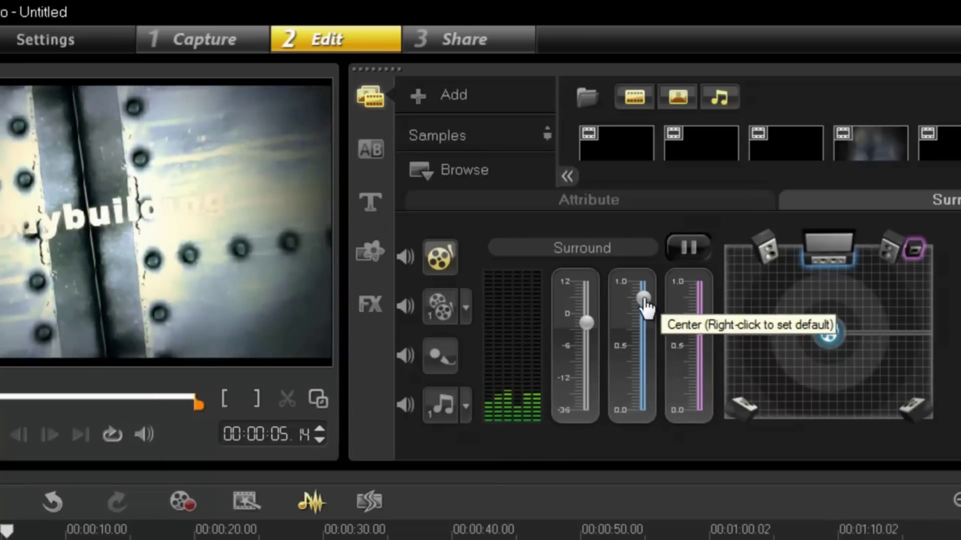
{"action": "left_click_drag", "start_coordinate": [646, 306], "coordinate": [646, 363]}
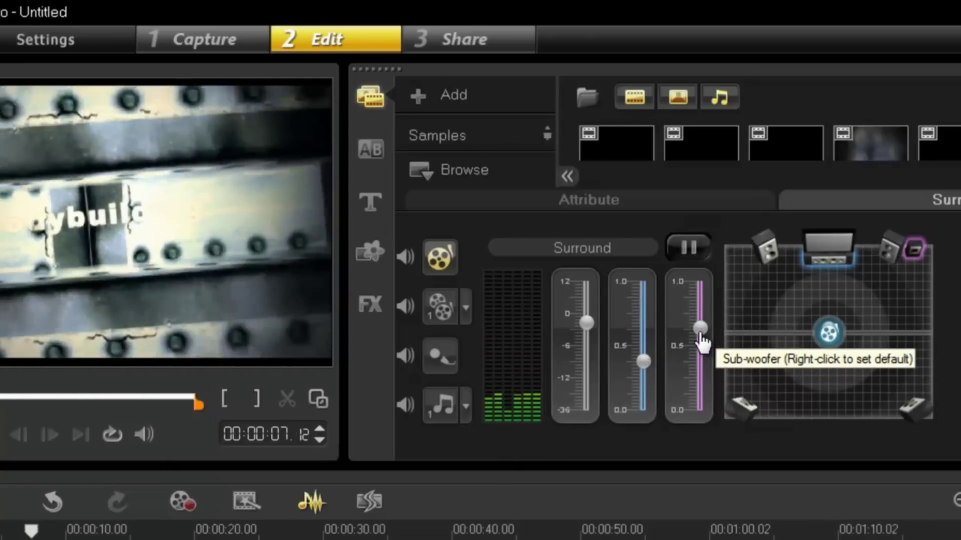
{"action": "left_click_drag", "start_coordinate": [701, 331], "coordinate": [701, 286]}
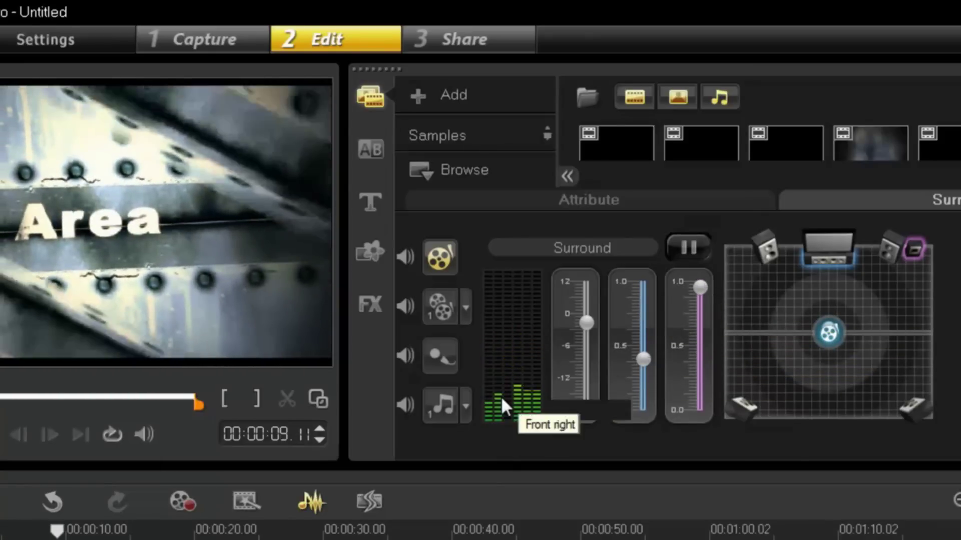
{"action": "left_click_drag", "start_coordinate": [643, 358], "coordinate": [644, 317]}
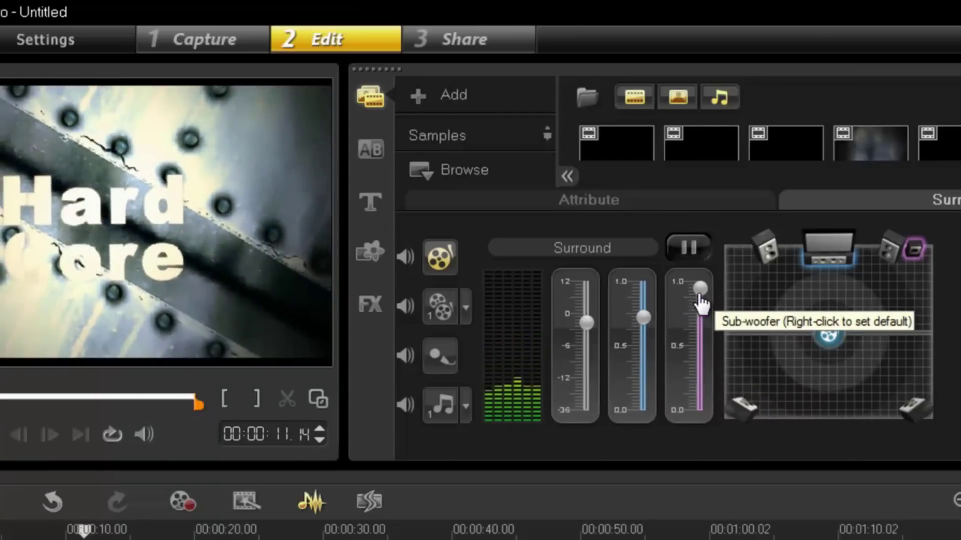
{"action": "left_click_drag", "start_coordinate": [700, 295], "coordinate": [701, 342]}
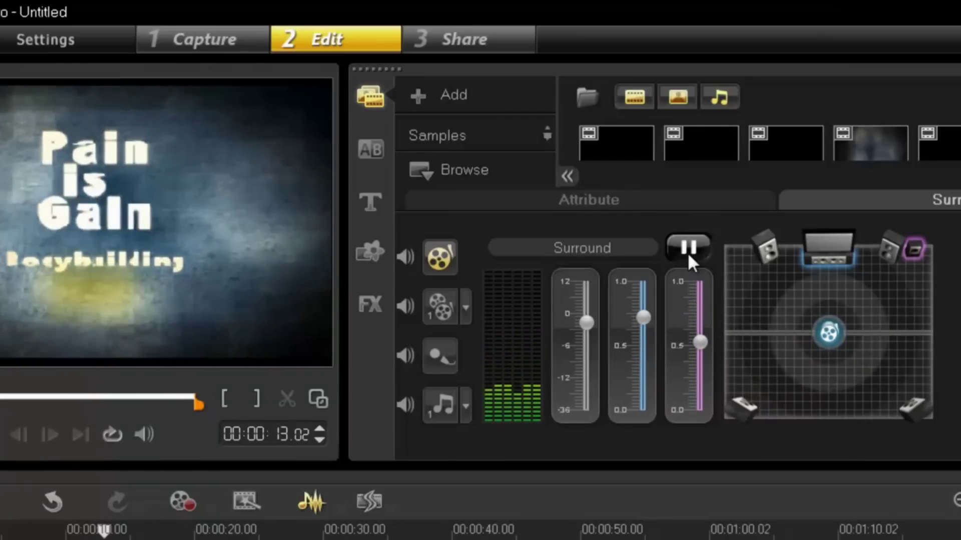
Step: Turn 5.1 Surround off so the project returns to stereo sound
{"action": "left_click", "coordinate": [50, 45]}
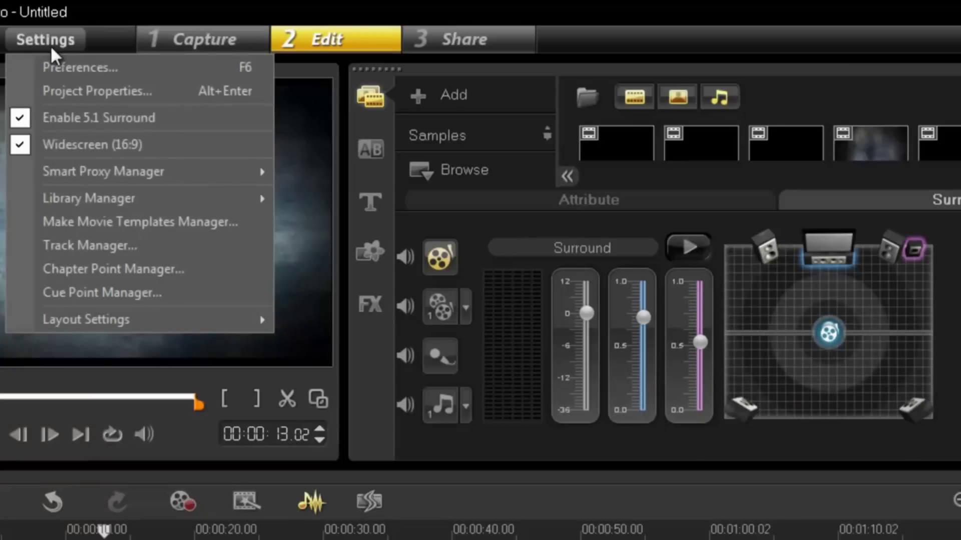
{"action": "left_click", "coordinate": [67, 121]}
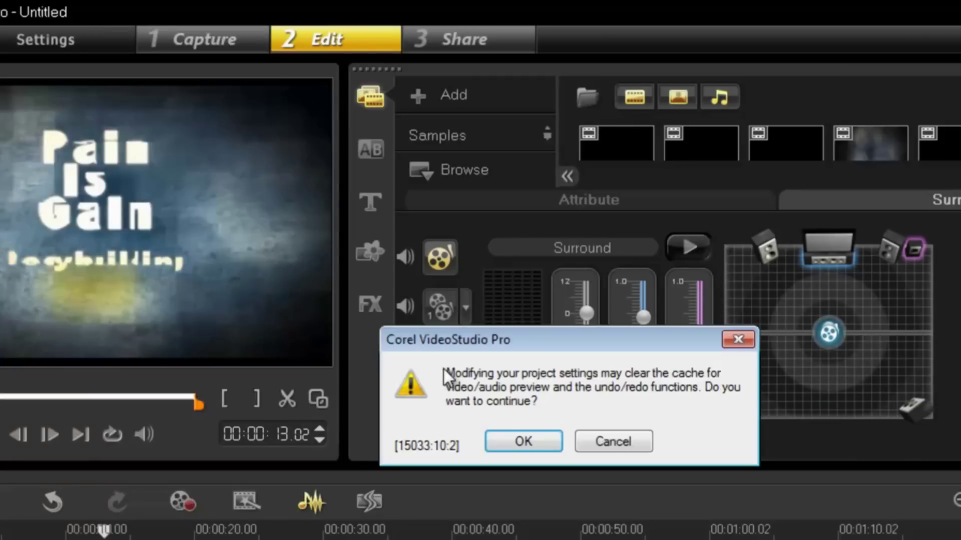
{"action": "left_click", "coordinate": [502, 431]}
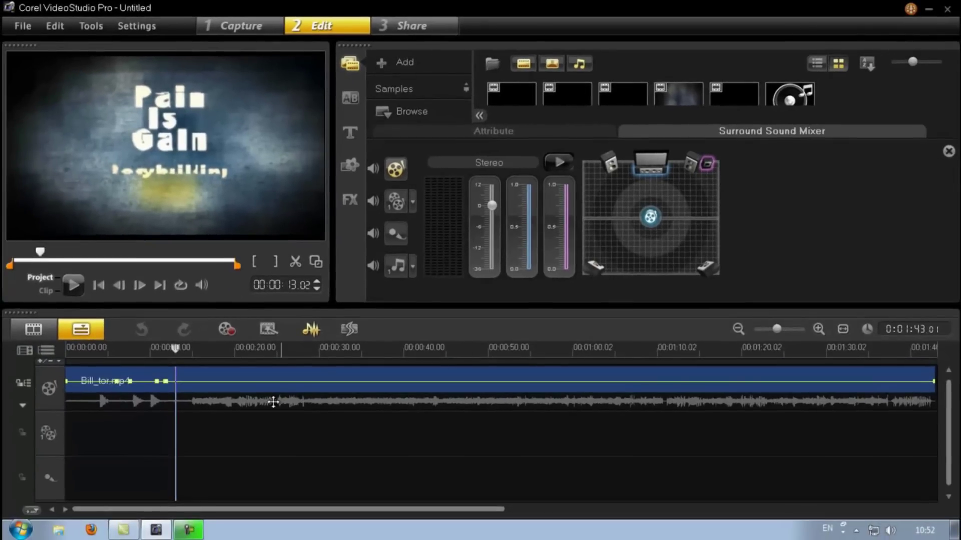
Step: Close the mixer and place bob segar - like a rock.mp3 on the music track at 0:00
{"action": "left_click", "coordinate": [948, 152]}
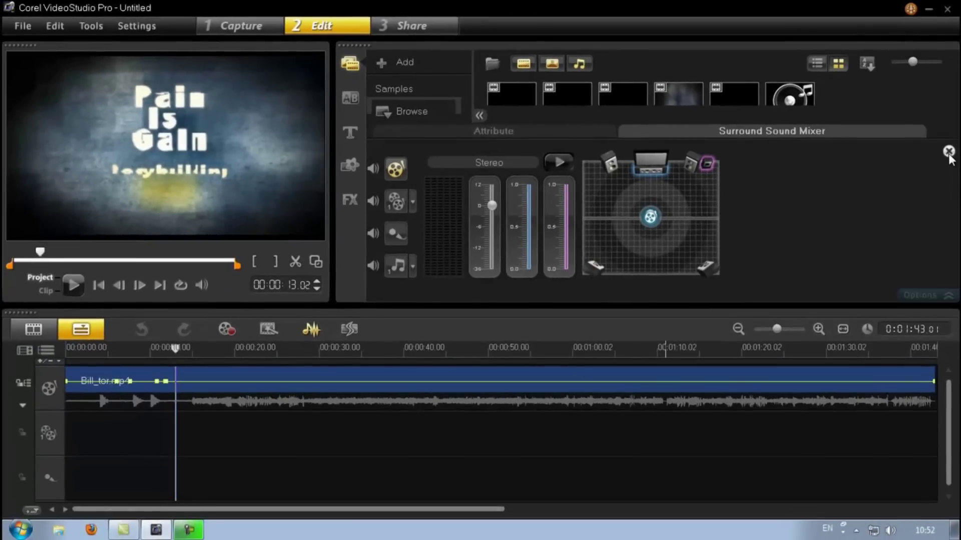
{"action": "left_click_drag", "start_coordinate": [792, 128], "coordinate": [317, 495]}
{"action": "left_click_drag", "start_coordinate": [533, 494], "coordinate": [294, 484]}
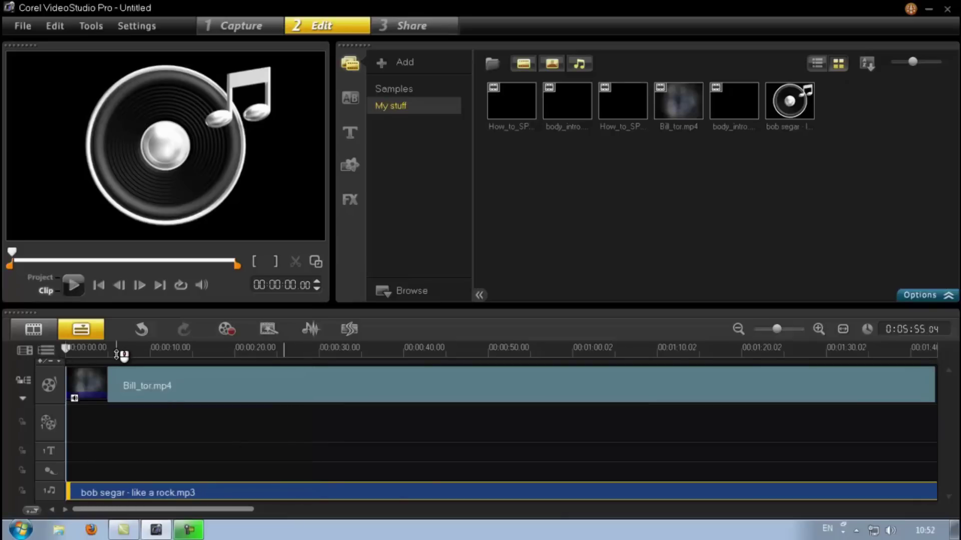
Step: Play the whole project to hear the song under the gym footage
{"action": "left_click", "coordinate": [65, 346]}
{"action": "key", "text": "space"}
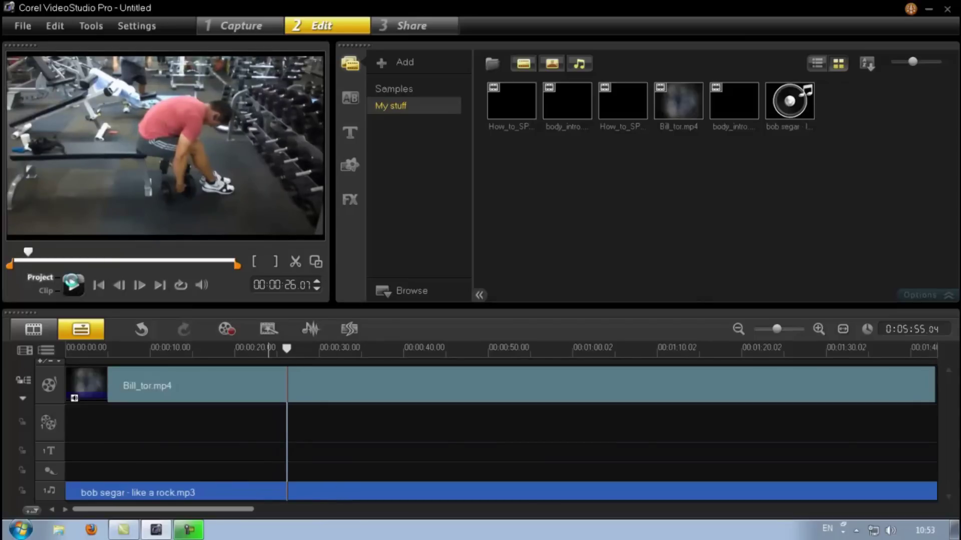
{"action": "left_click", "coordinate": [72, 284]}
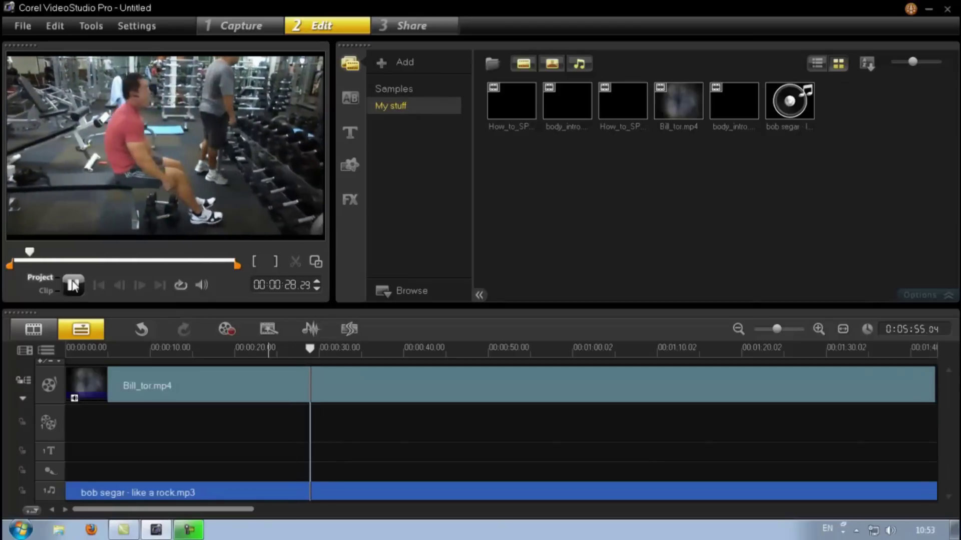
{"action": "key", "text": "space"}
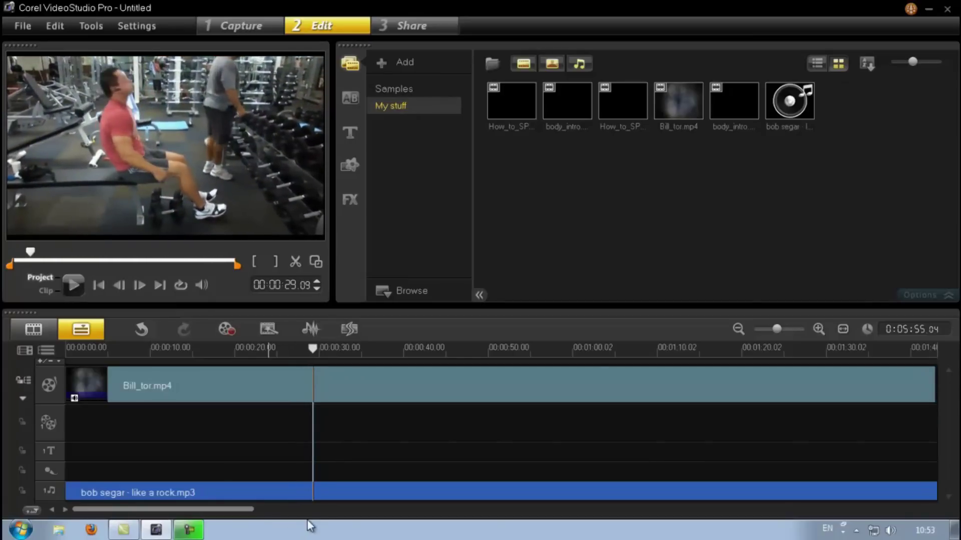
Step: Reopen the Sound Mixer with waveforms, scroll to the music track, and play the mix
{"action": "left_click", "coordinate": [310, 329]}
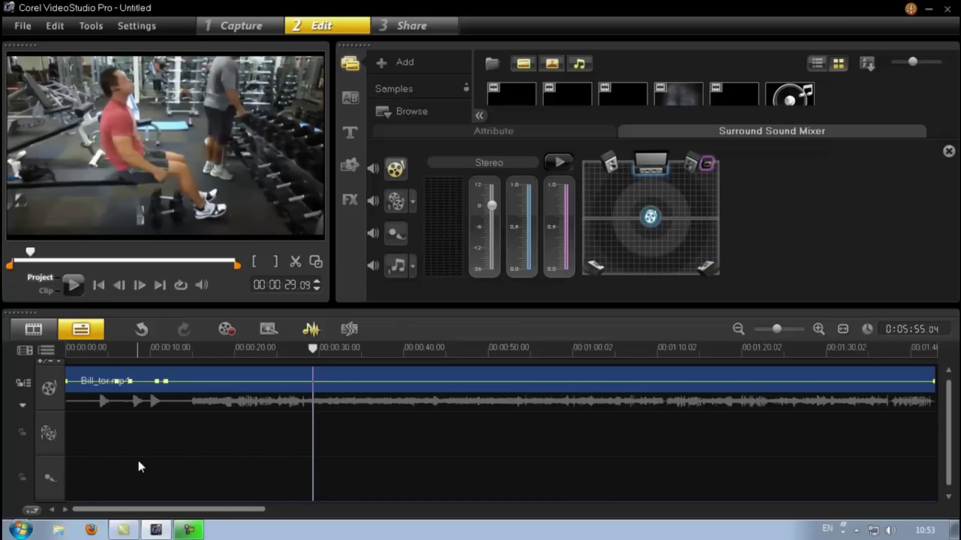
{"action": "left_click_drag", "start_coordinate": [949, 434], "coordinate": [949, 452]}
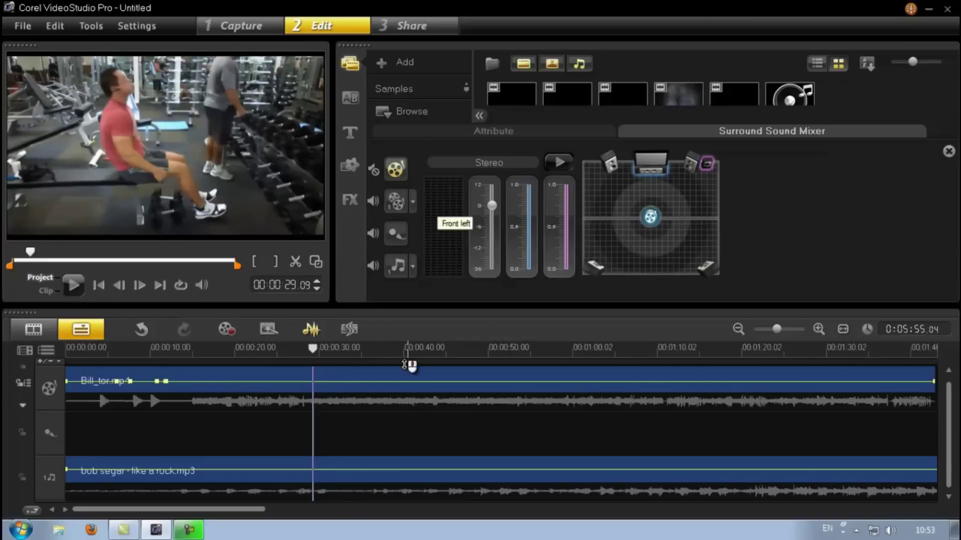
{"action": "left_click", "coordinate": [72, 283]}
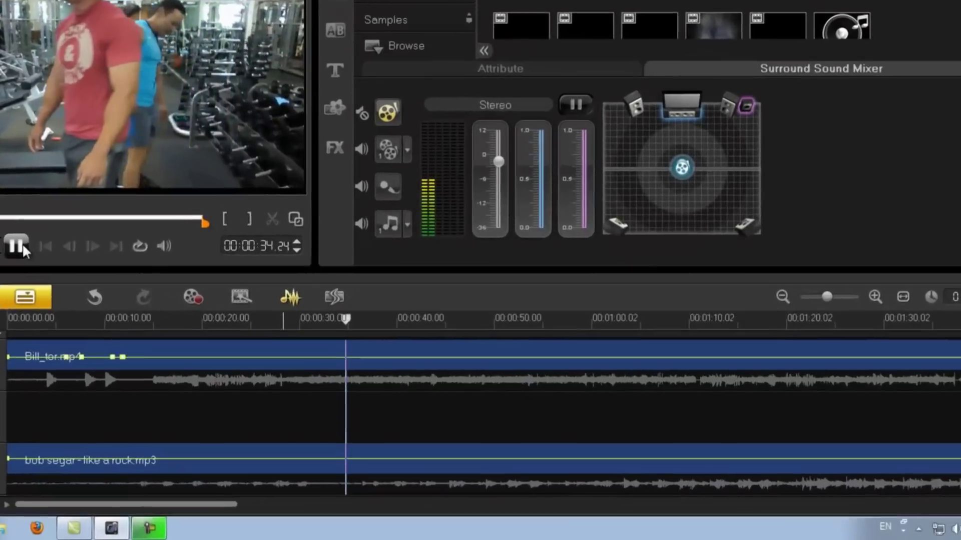
{"action": "left_click", "coordinate": [22, 243]}
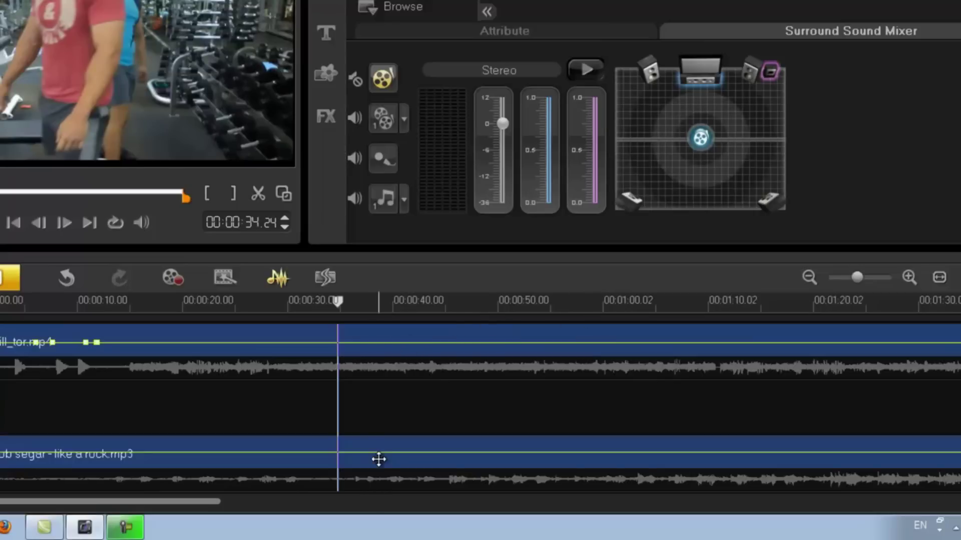
{"action": "left_click", "coordinate": [410, 440]}
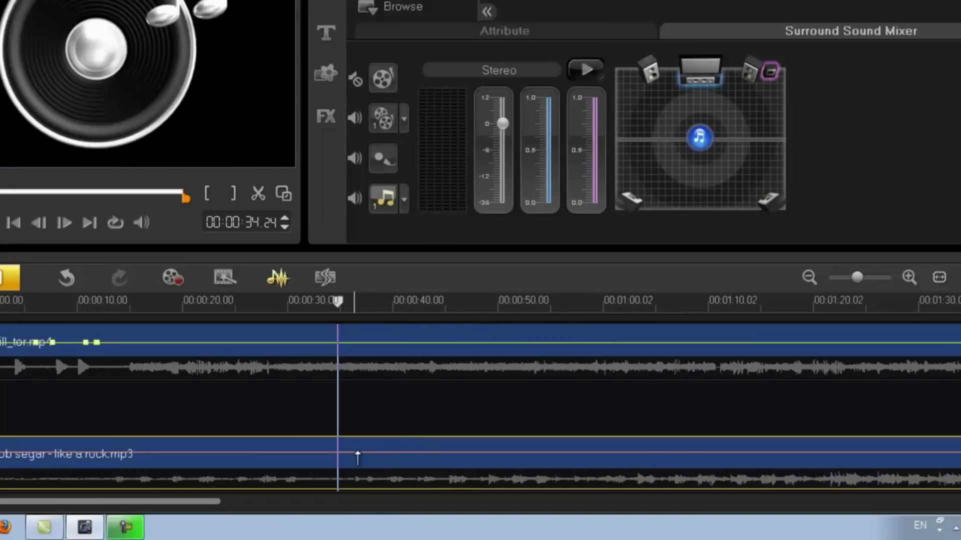
{"action": "left_click_drag", "start_coordinate": [358, 453], "coordinate": [357, 459]}
{"action": "left_click_drag", "start_coordinate": [609, 463], "coordinate": [609, 444]}
{"action": "left_click", "coordinate": [796, 453]}
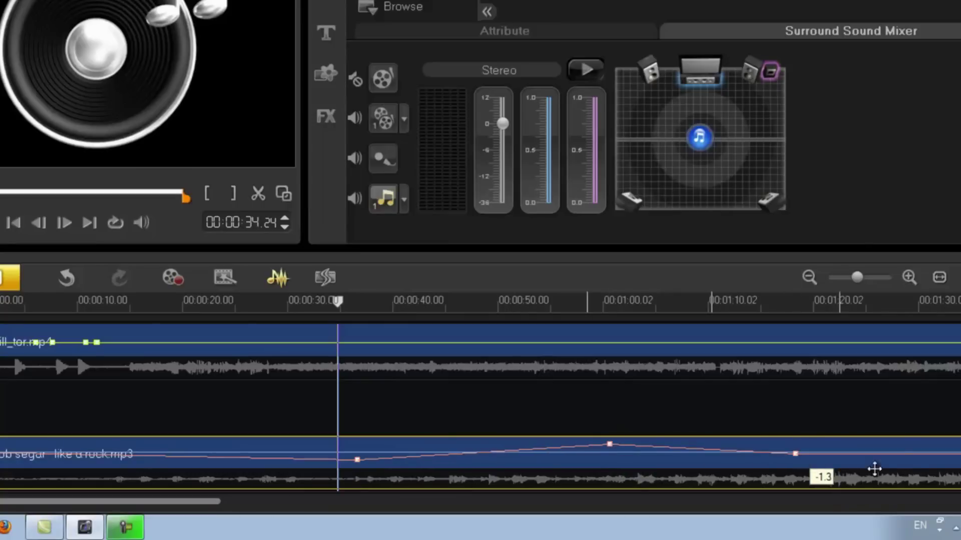
{"action": "left_click_drag", "start_coordinate": [904, 457], "coordinate": [903, 448]}
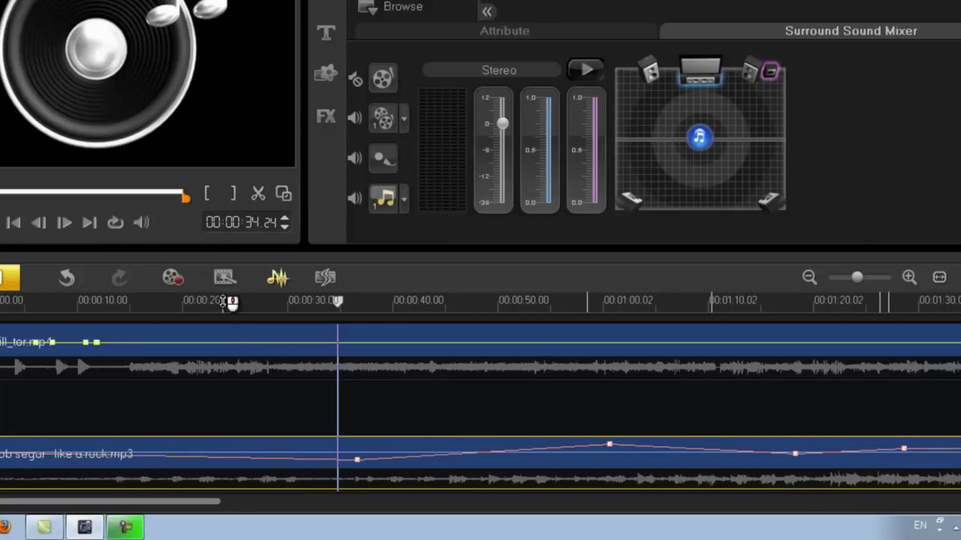
{"action": "left_click_drag", "start_coordinate": [357, 465], "coordinate": [360, 420]}
{"action": "left_click_drag", "start_coordinate": [611, 447], "coordinate": [613, 415]}
{"action": "left_click_drag", "start_coordinate": [794, 455], "coordinate": [827, 425]}
{"action": "left_click_drag", "start_coordinate": [904, 445], "coordinate": [903, 412]}
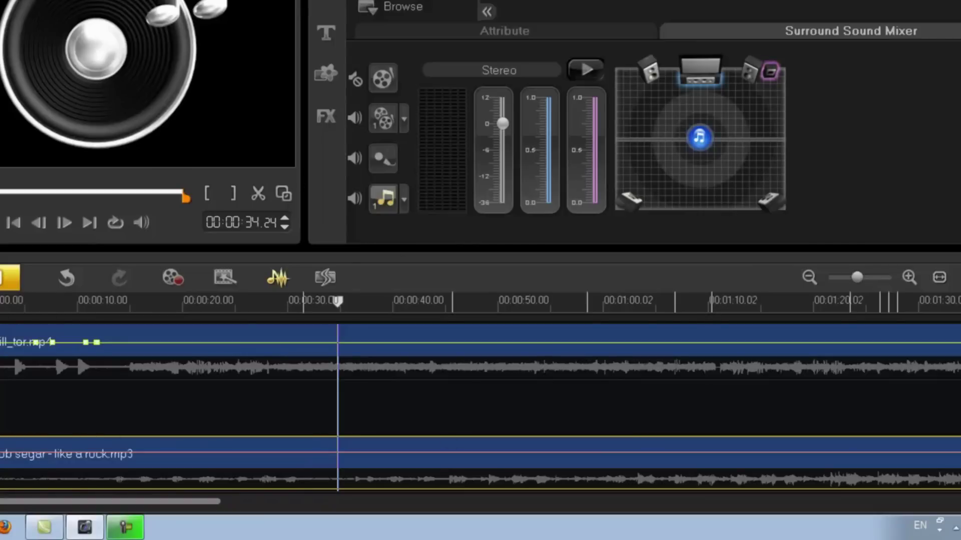
Step: From the project start, adjust the music track's volume, then close the mixer and select the song
{"action": "left_click", "coordinate": [248, 260]}
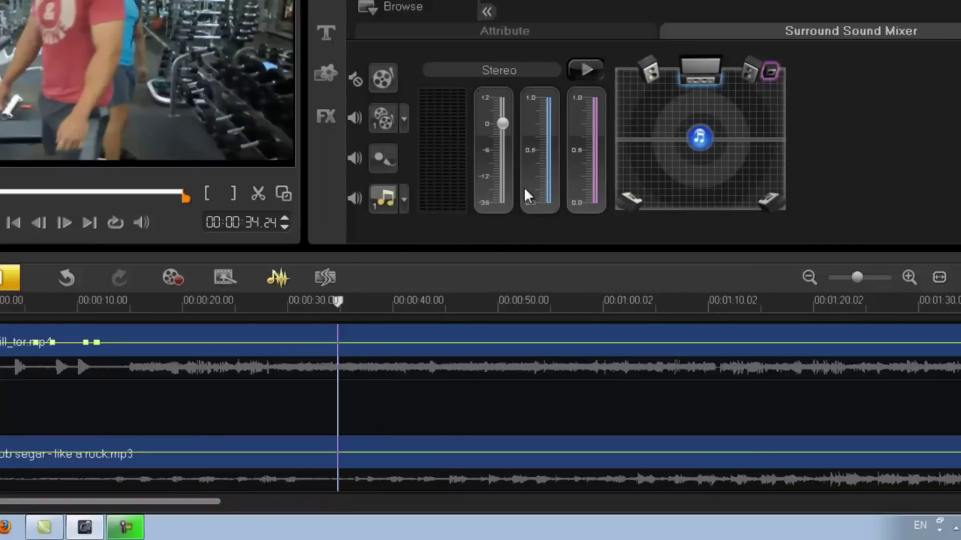
{"action": "left_click", "coordinate": [14, 223]}
{"action": "mouse_move", "coordinate": [508, 128]}
{"action": "left_mouse_down"}
{"action": "mouse_move", "coordinate": [505, 146]}
{"action": "mouse_move", "coordinate": [501, 120]}
{"action": "mouse_move", "coordinate": [501, 133]}
{"action": "left_mouse_up"}
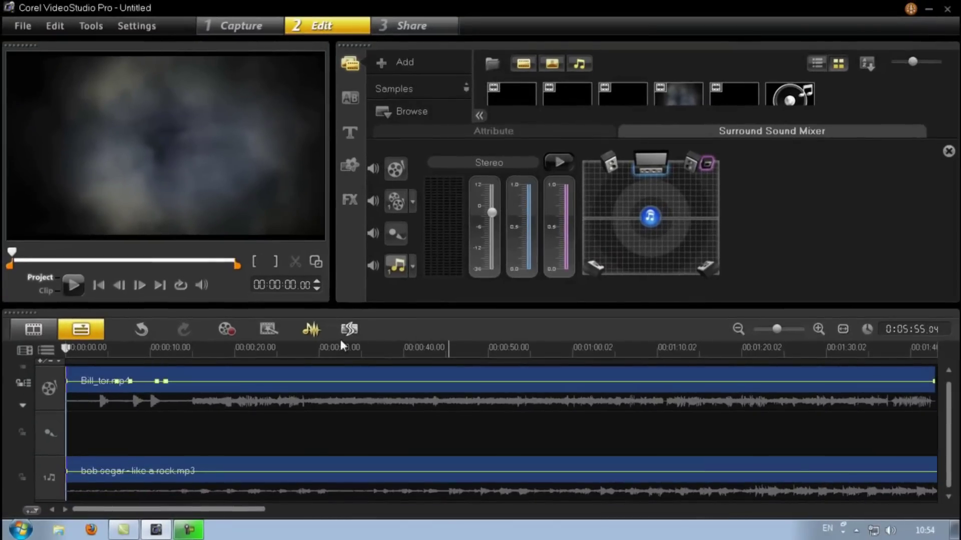
{"action": "left_click", "coordinate": [319, 332]}
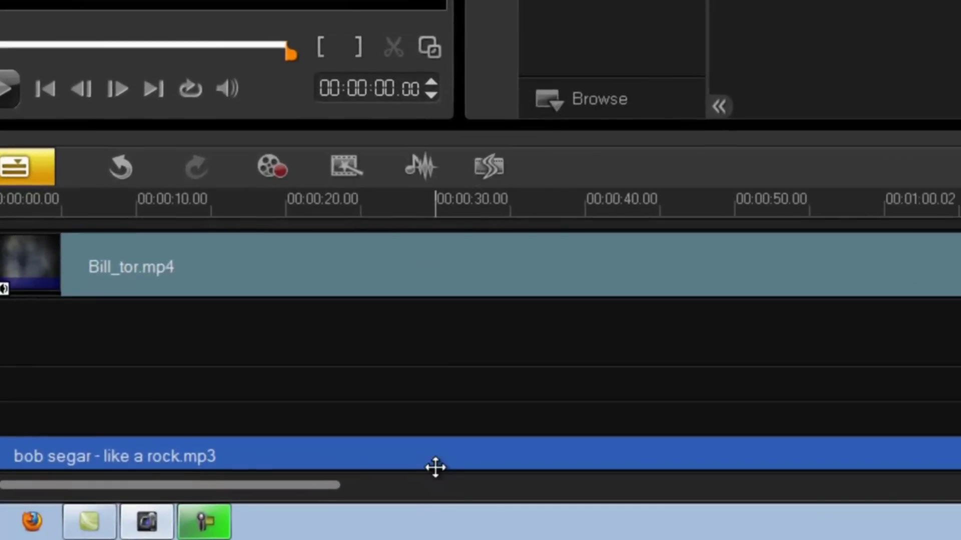
{"action": "left_click", "coordinate": [435, 460]}
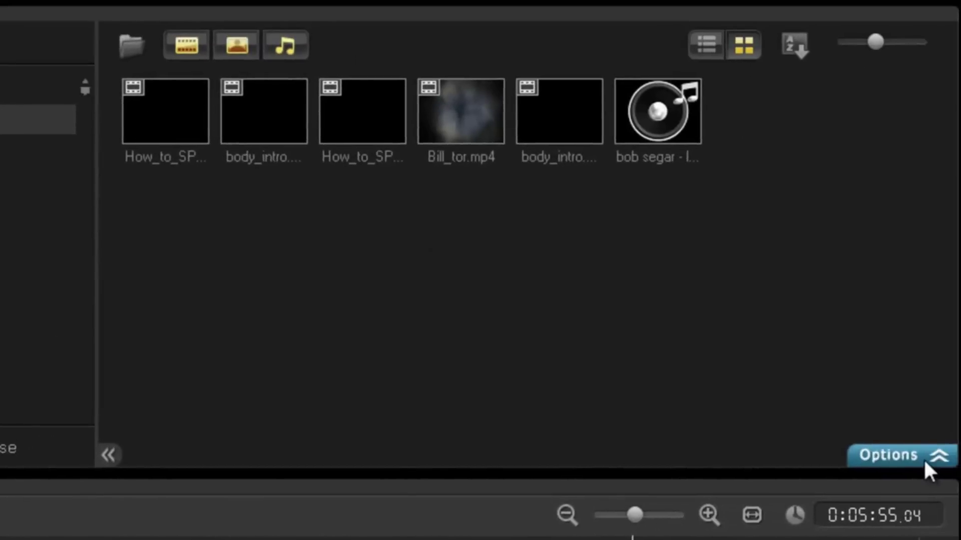
{"action": "left_click", "coordinate": [923, 458]}
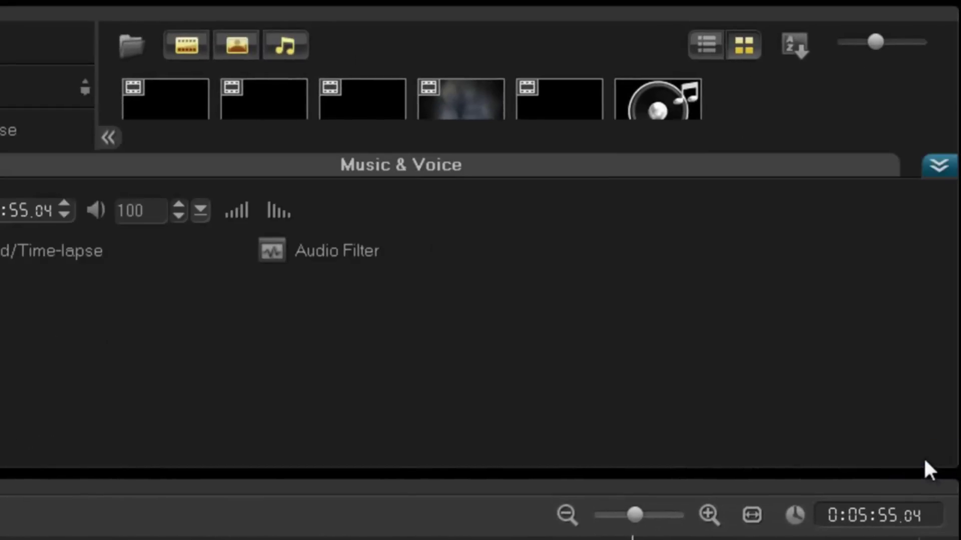
{"action": "left_click", "coordinate": [938, 167]}
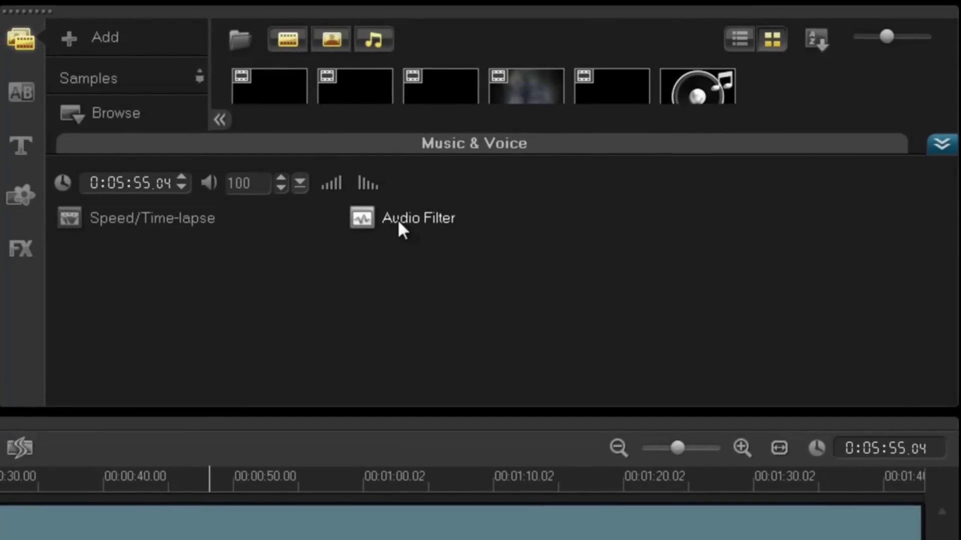
{"action": "left_click", "coordinate": [399, 220]}
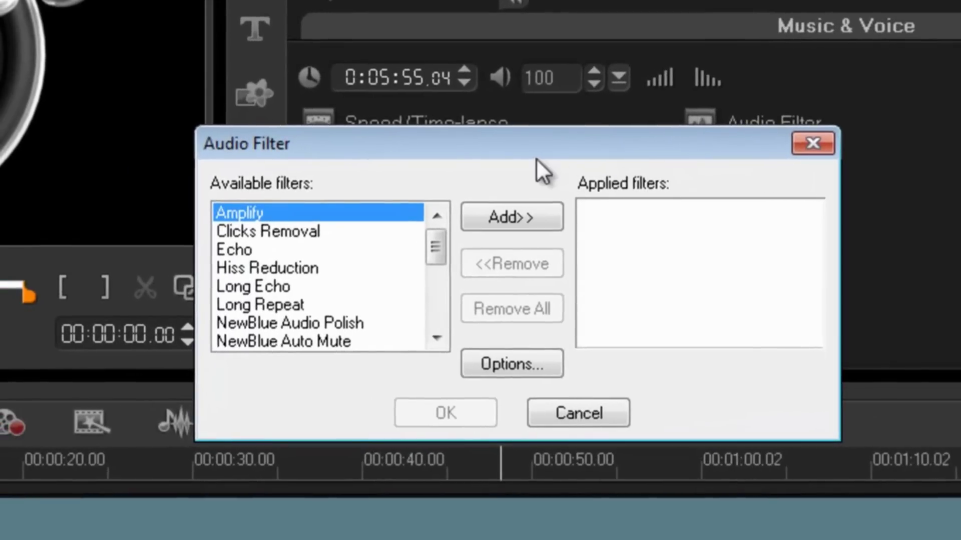
{"action": "left_click_drag", "start_coordinate": [532, 141], "coordinate": [518, 104]}
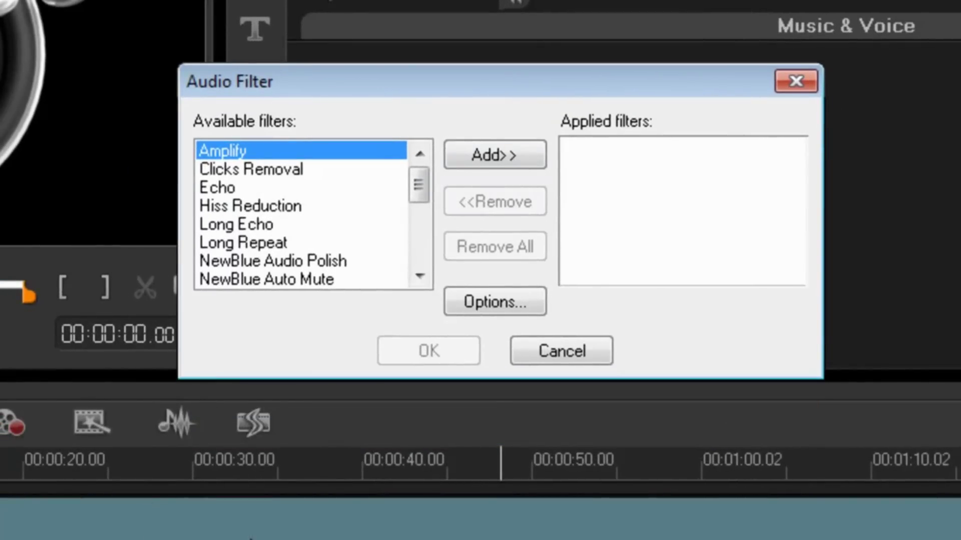
{"action": "left_click_drag", "start_coordinate": [418, 188], "coordinate": [422, 260]}
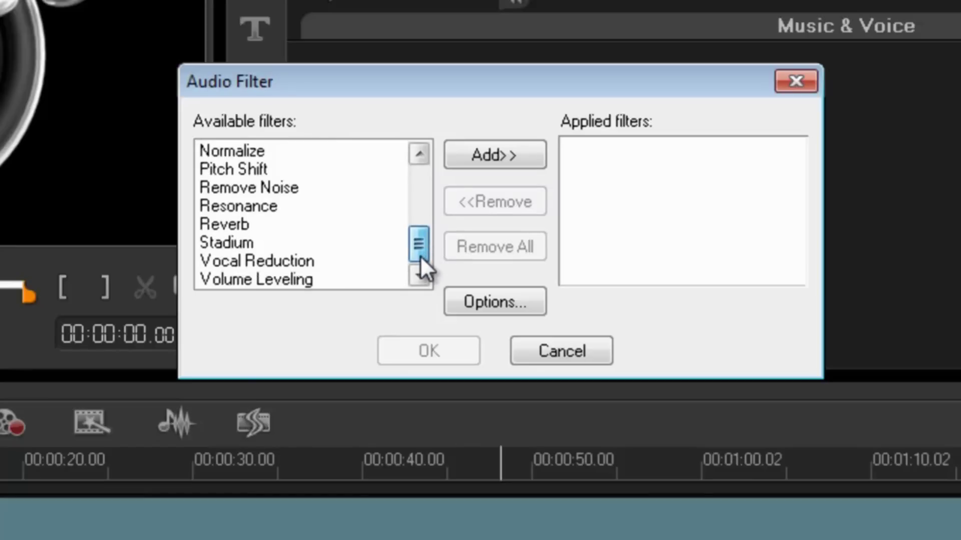
{"action": "left_click", "coordinate": [267, 192]}
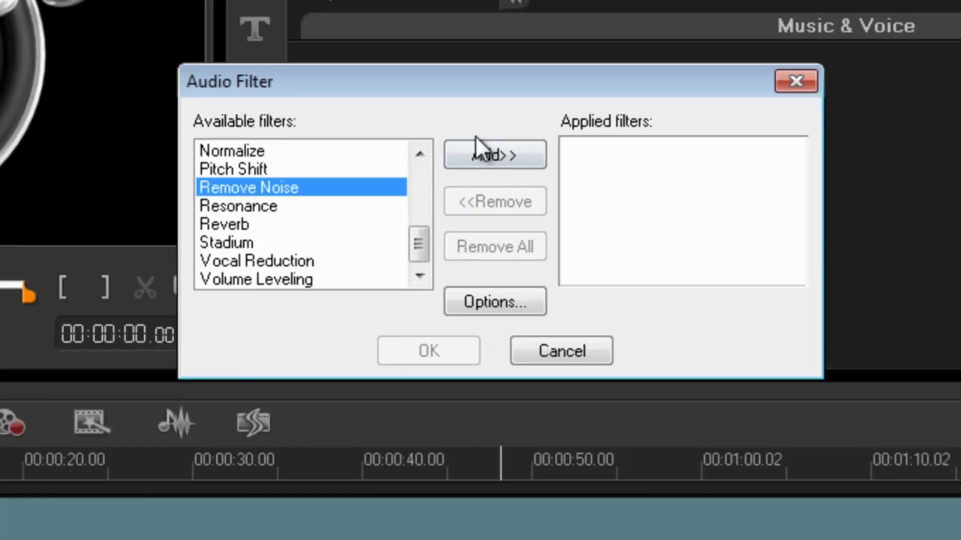
{"action": "left_click", "coordinate": [467, 150]}
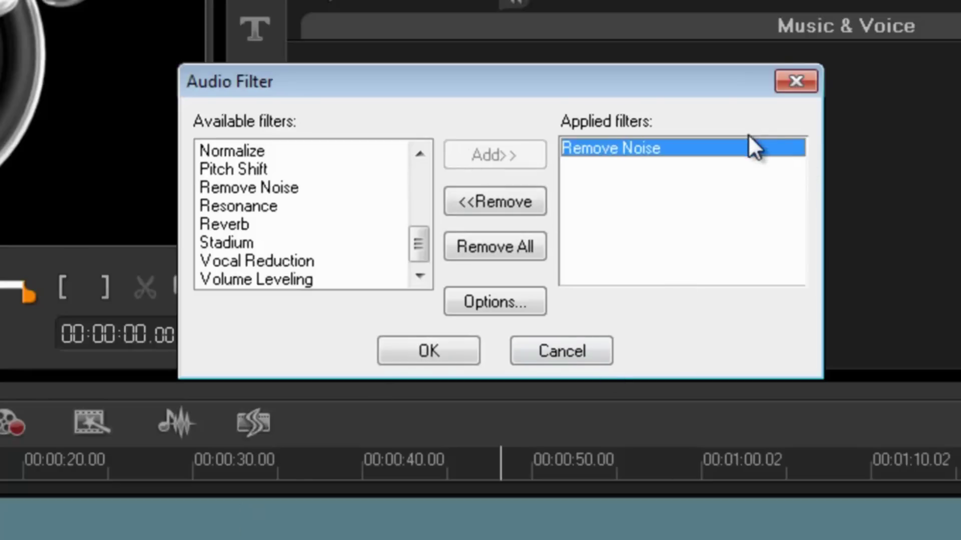
{"action": "left_click", "coordinate": [484, 310]}
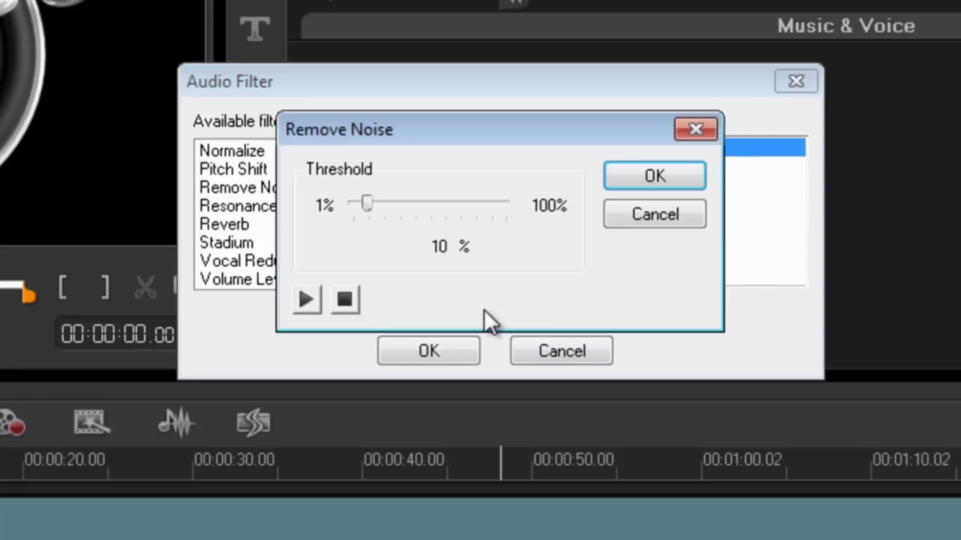
{"action": "left_click_drag", "start_coordinate": [371, 208], "coordinate": [496, 221]}
{"action": "left_click_drag", "start_coordinate": [399, 221], "coordinate": [366, 220]}
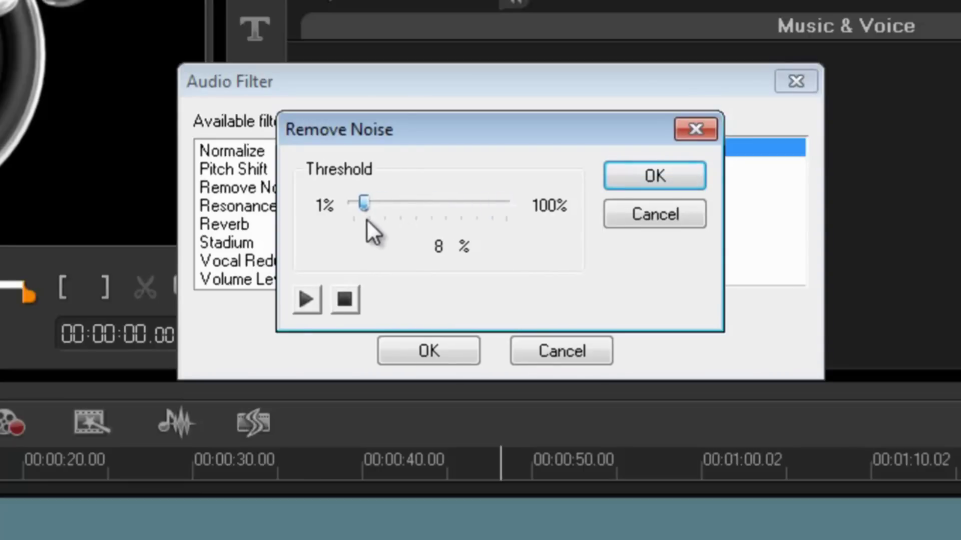
{"action": "left_click", "coordinate": [639, 182]}
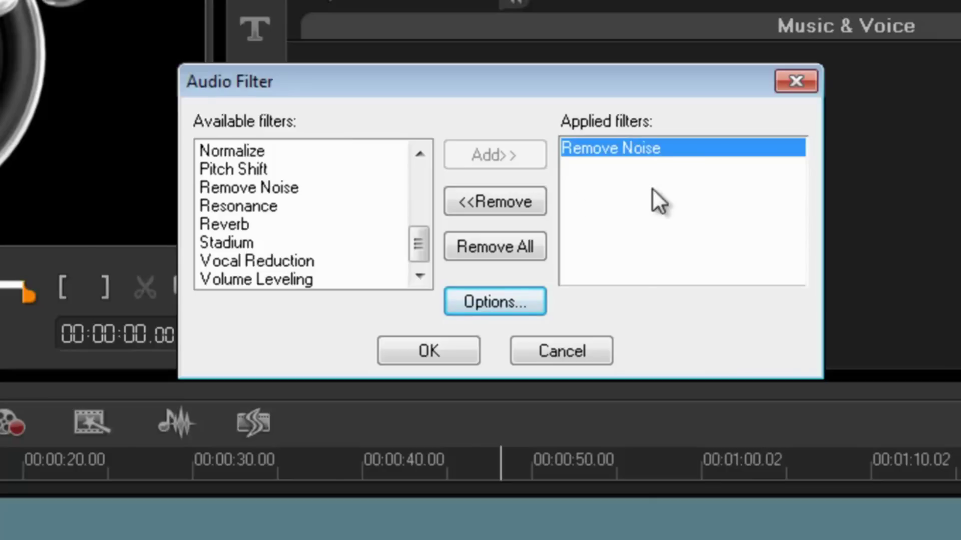
{"action": "left_click", "coordinate": [245, 224]}
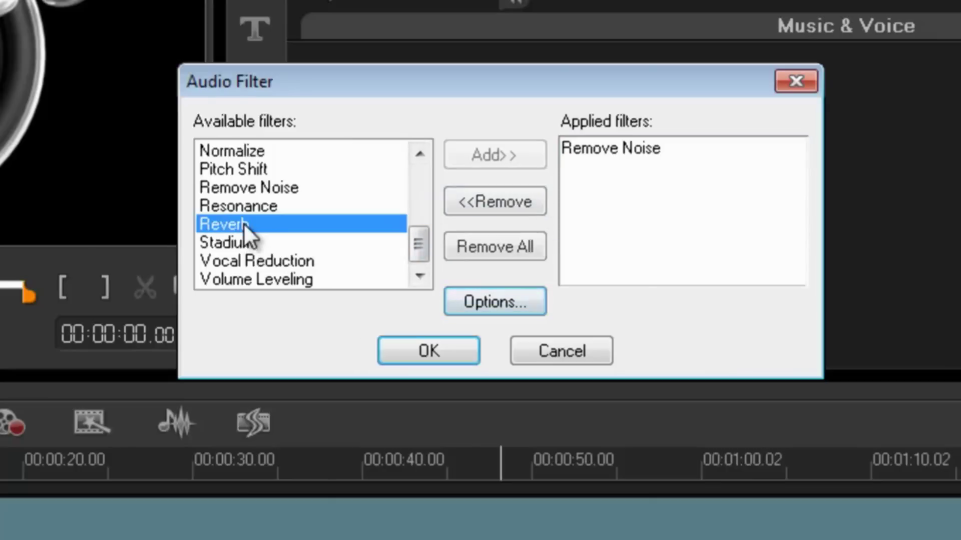
{"action": "left_click", "coordinate": [500, 155]}
{"action": "left_click", "coordinate": [265, 187]}
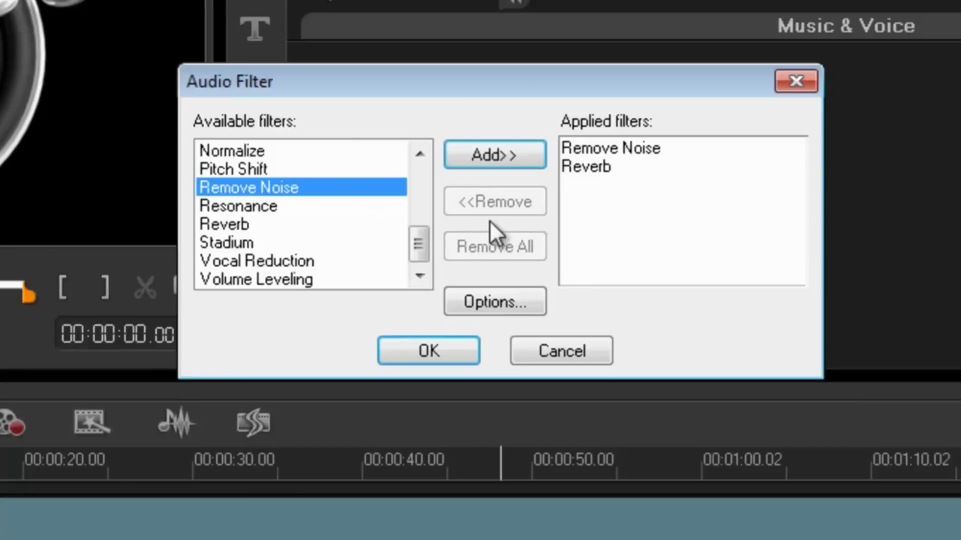
{"action": "left_click", "coordinate": [483, 164]}
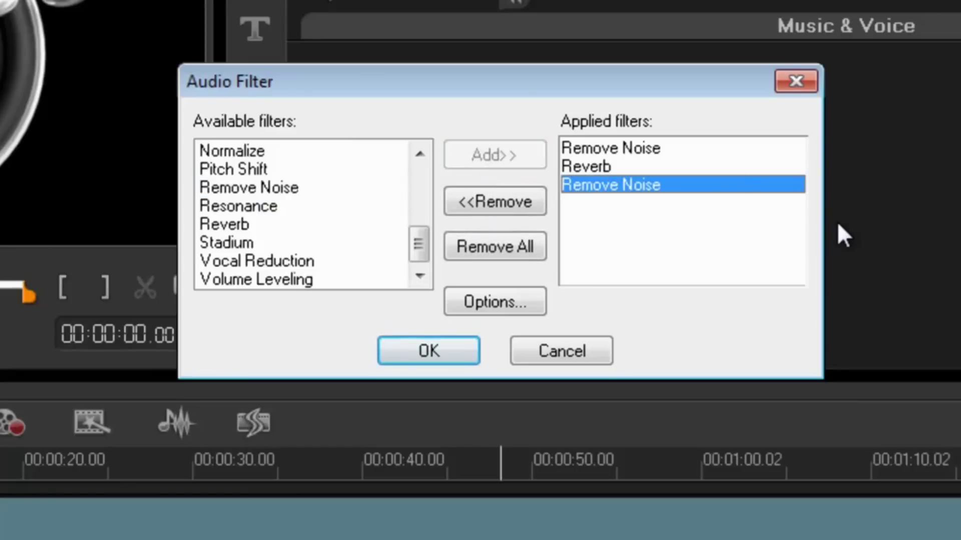
{"action": "left_click", "coordinate": [591, 149]}
{"action": "left_click", "coordinate": [510, 196]}
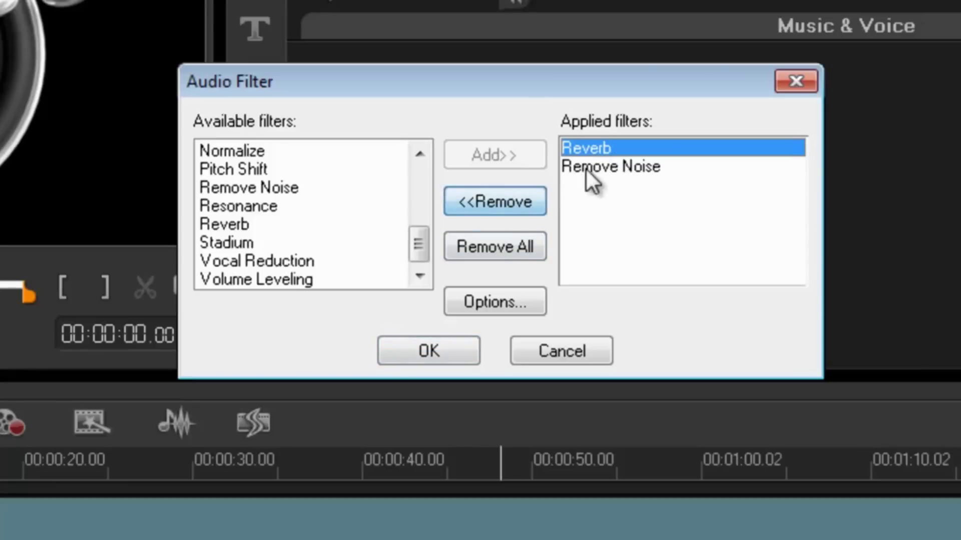
{"action": "left_click", "coordinate": [516, 211]}
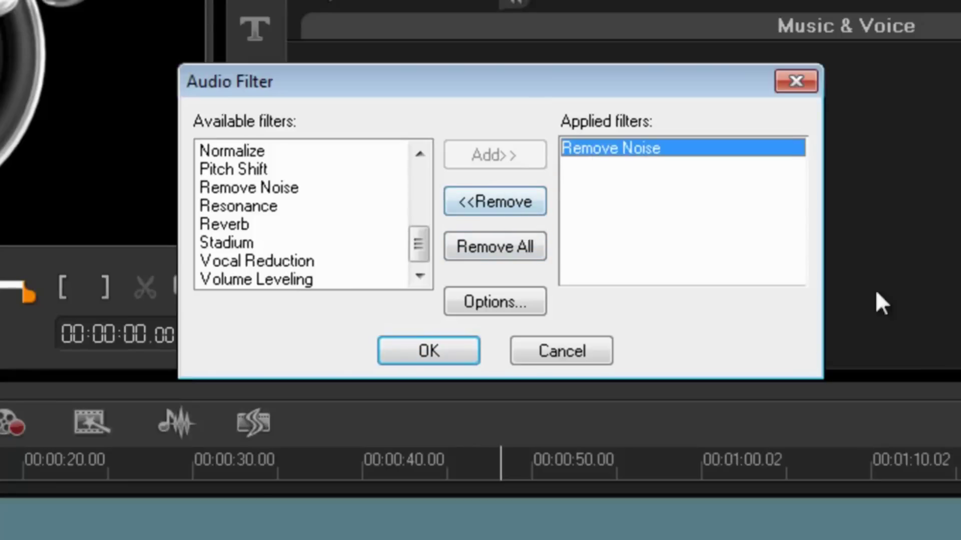
{"action": "left_click", "coordinate": [484, 202]}
{"action": "left_click", "coordinate": [445, 353]}
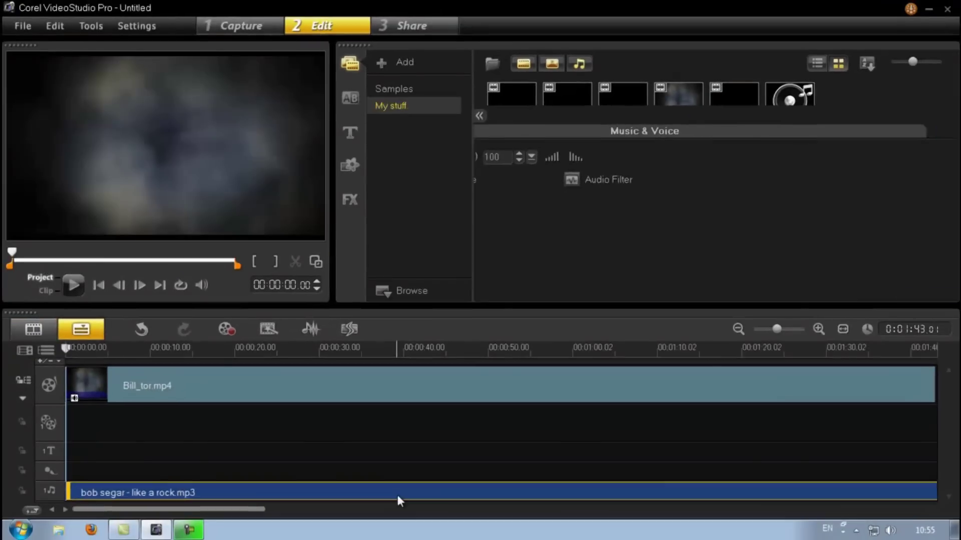
Step: Delete the song from the music track and show Bill_tor.mp4's Video options, playhead near 00:00:40
{"action": "key", "text": "Delete"}
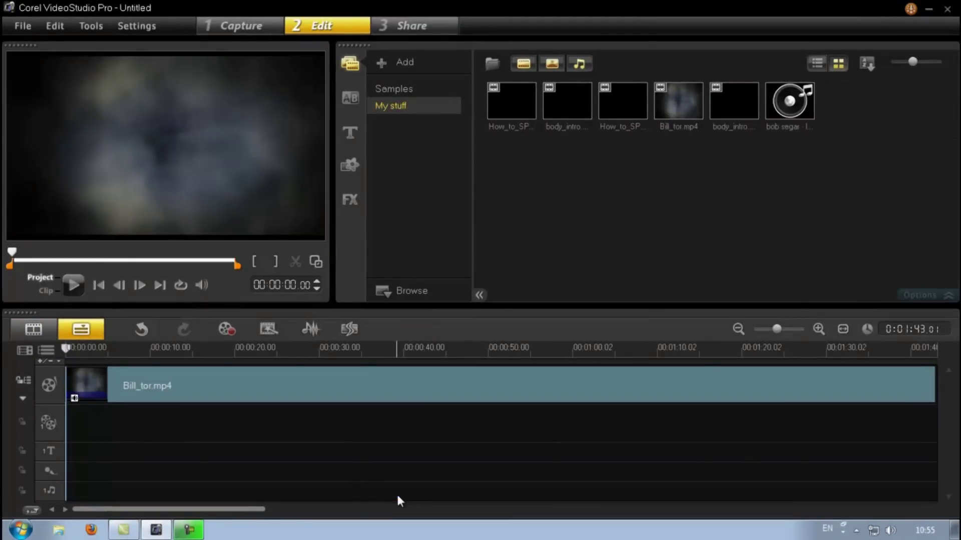
{"action": "left_click", "coordinate": [383, 394]}
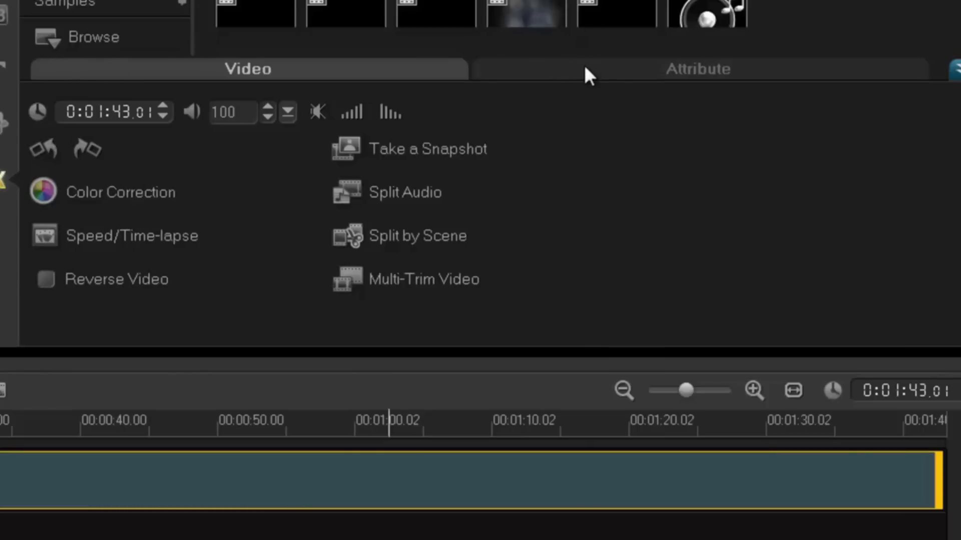
{"action": "left_click", "coordinate": [582, 68]}
{"action": "left_click", "coordinate": [299, 65]}
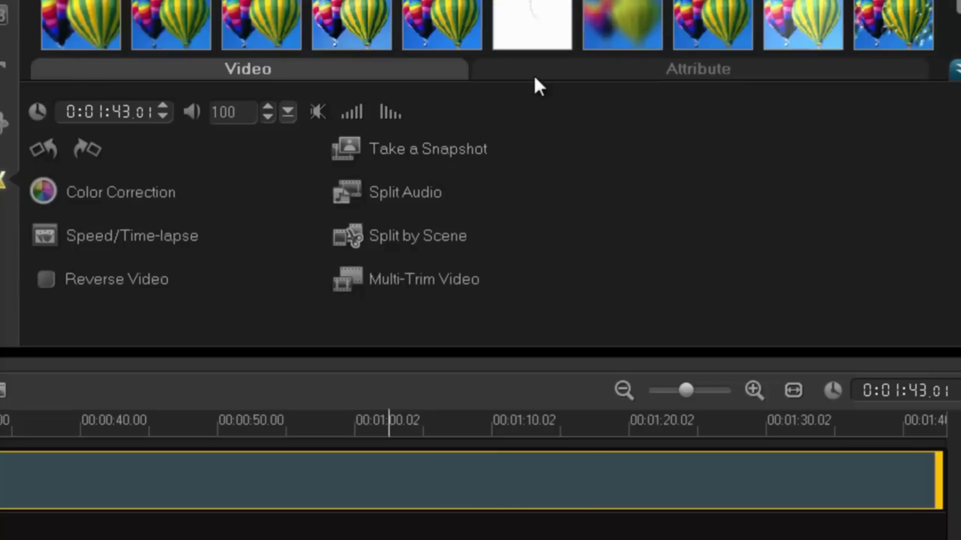
{"action": "left_click", "coordinate": [91, 476]}
{"action": "left_click", "coordinate": [93, 475]}
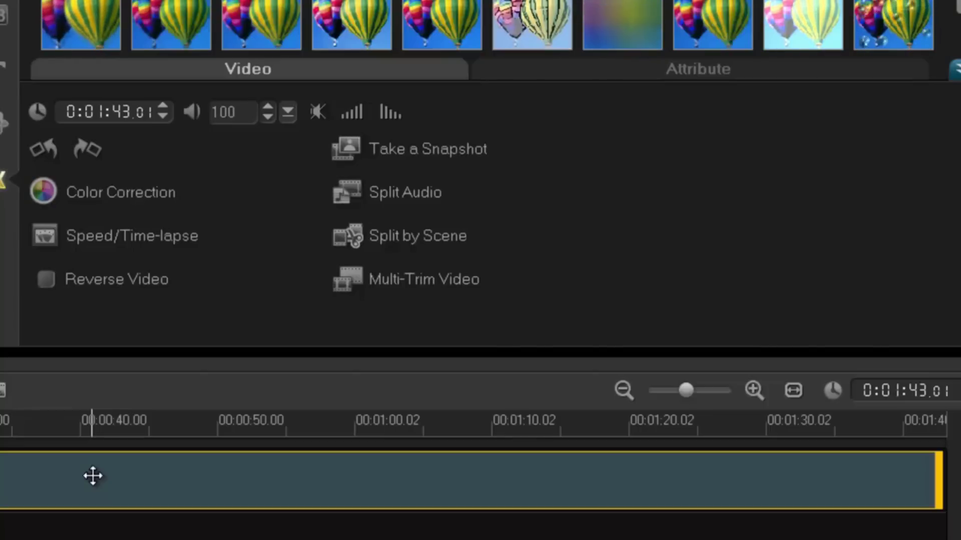
Step: Split Bill_tor.mp4's audio onto its own track, browse its audio filters like Hiss Reduction, then cancel
{"action": "right_click", "coordinate": [93, 476]}
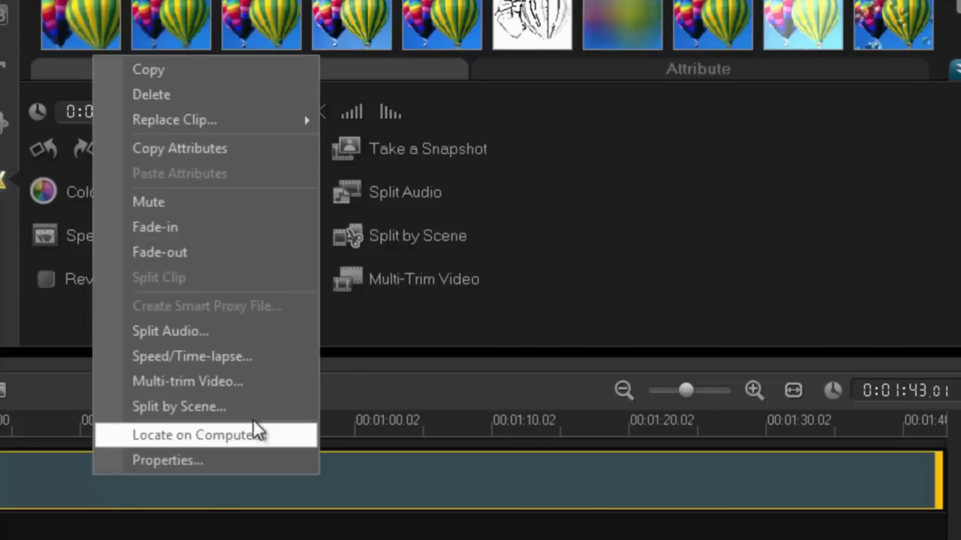
{"action": "left_click", "coordinate": [145, 331]}
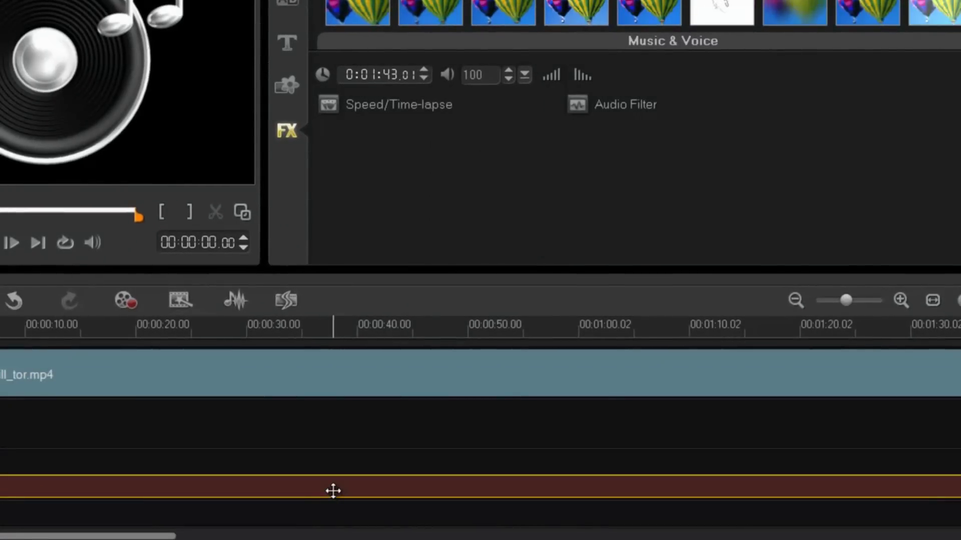
{"action": "left_click", "coordinate": [615, 104]}
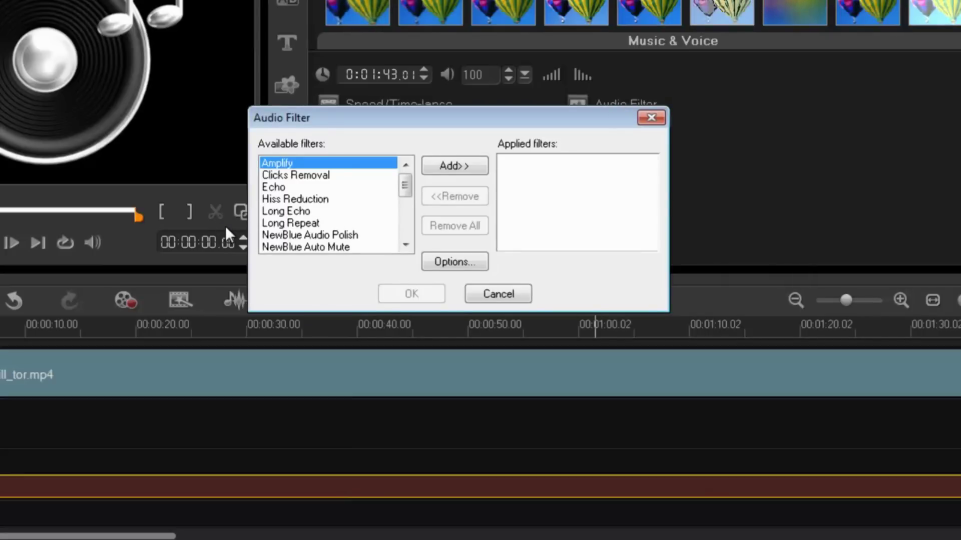
{"action": "left_click", "coordinate": [300, 200]}
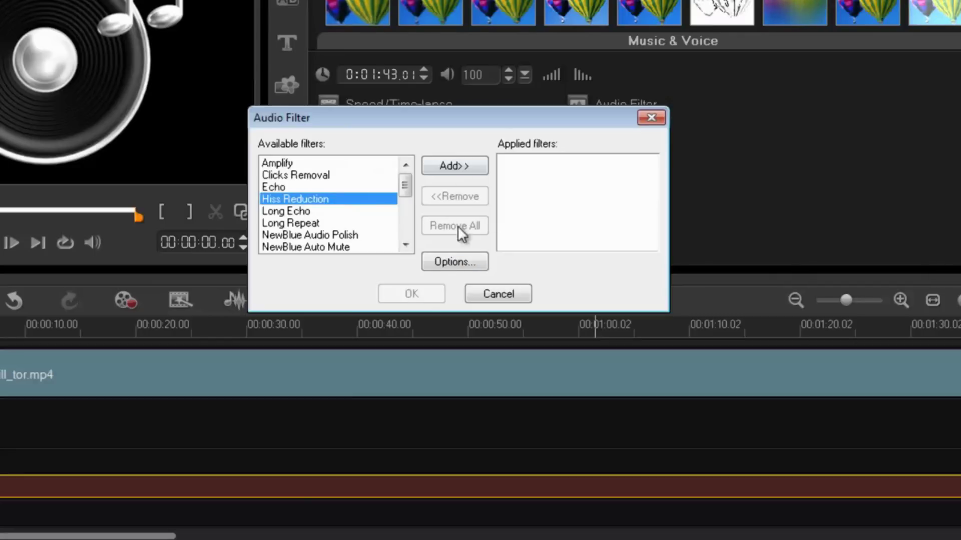
{"action": "left_click", "coordinate": [506, 294]}
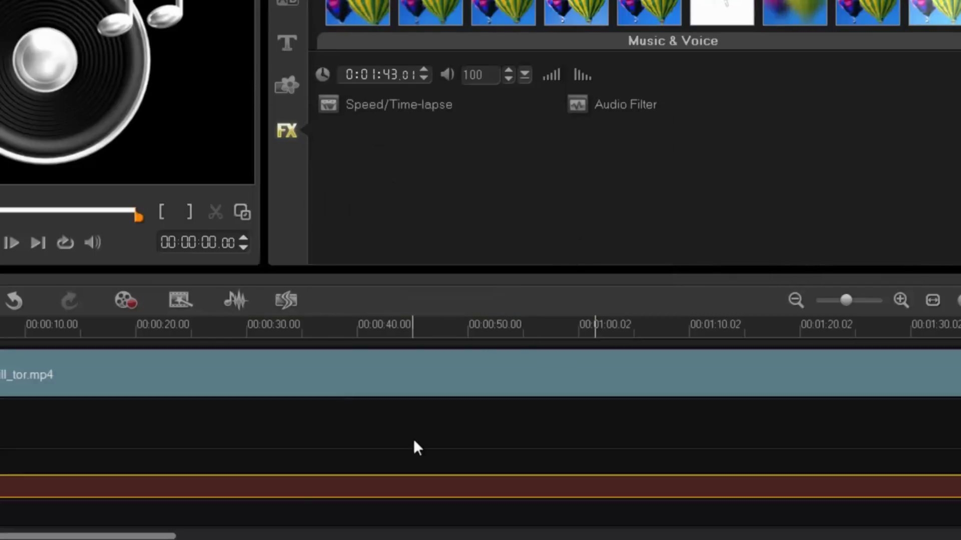